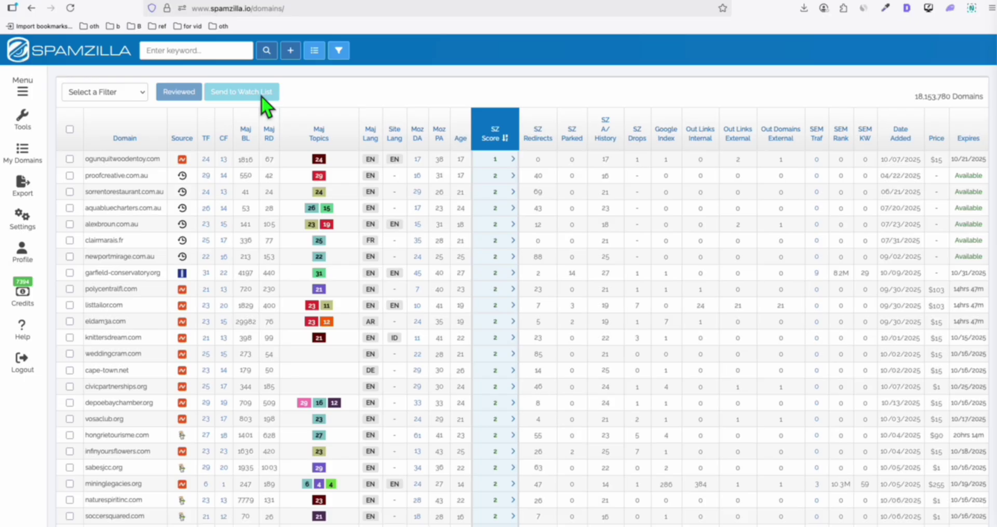
# Step: Filter SpamZilla's domain sources to GoDaddy Auctions only and apply, leaving 435,056 domains
pyautogui.click(340, 52)
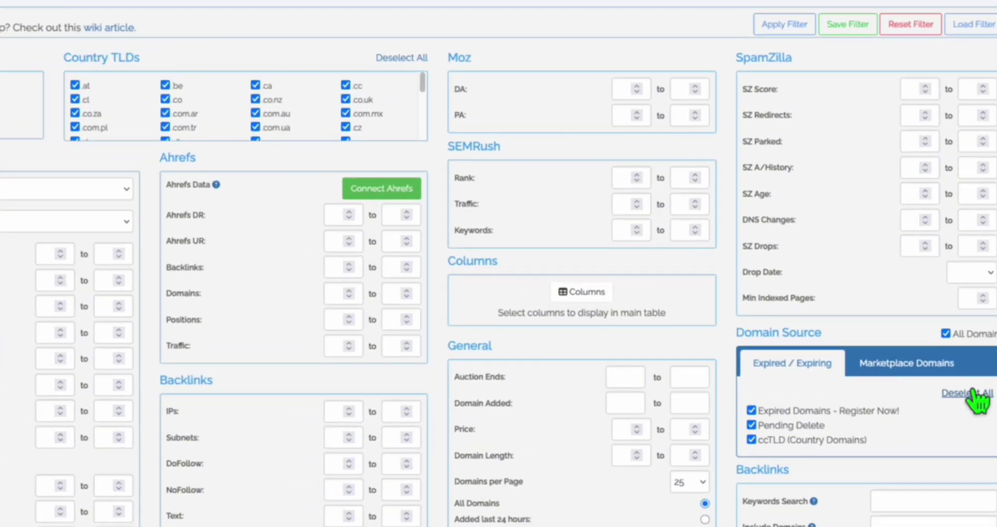
pyautogui.click(953, 390)
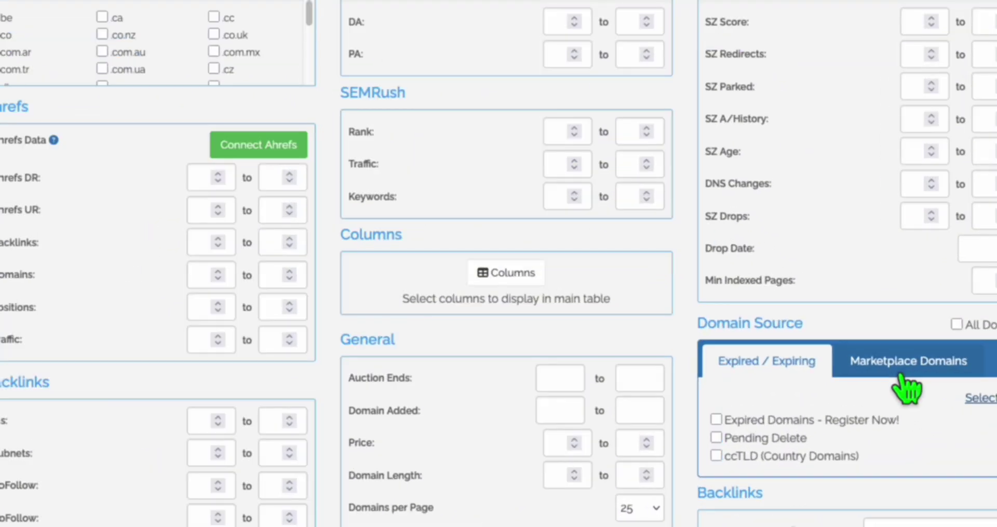
pyautogui.click(882, 367)
pyautogui.click(972, 393)
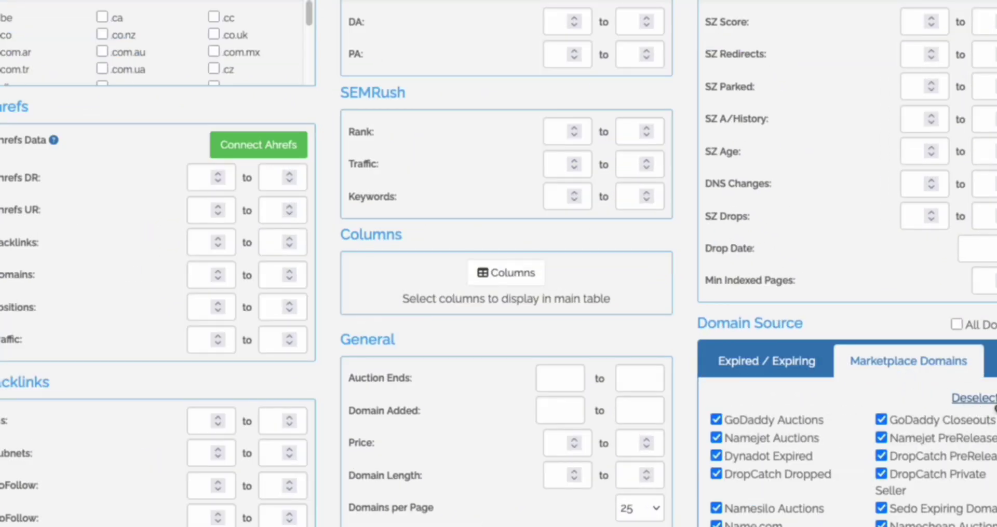
pyautogui.click(993, 403)
pyautogui.click(716, 419)
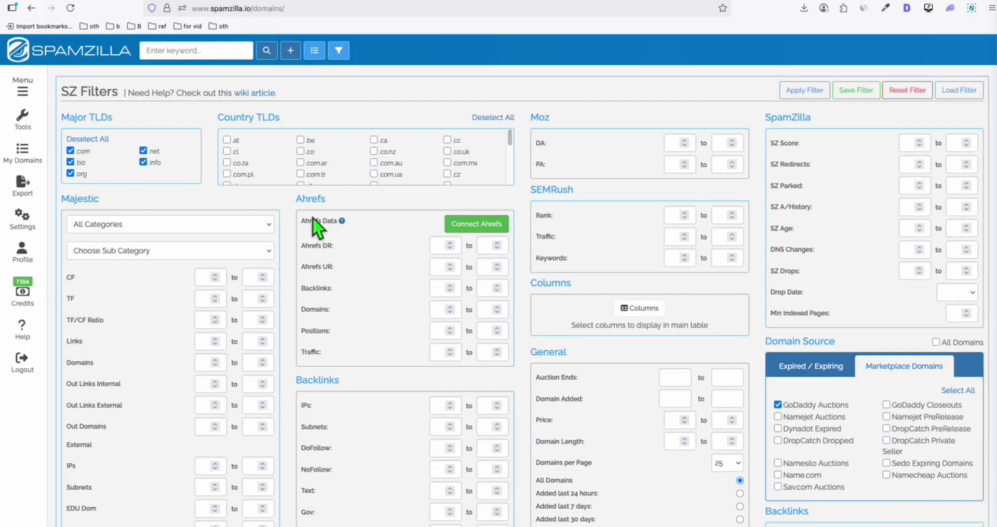
pyautogui.click(804, 94)
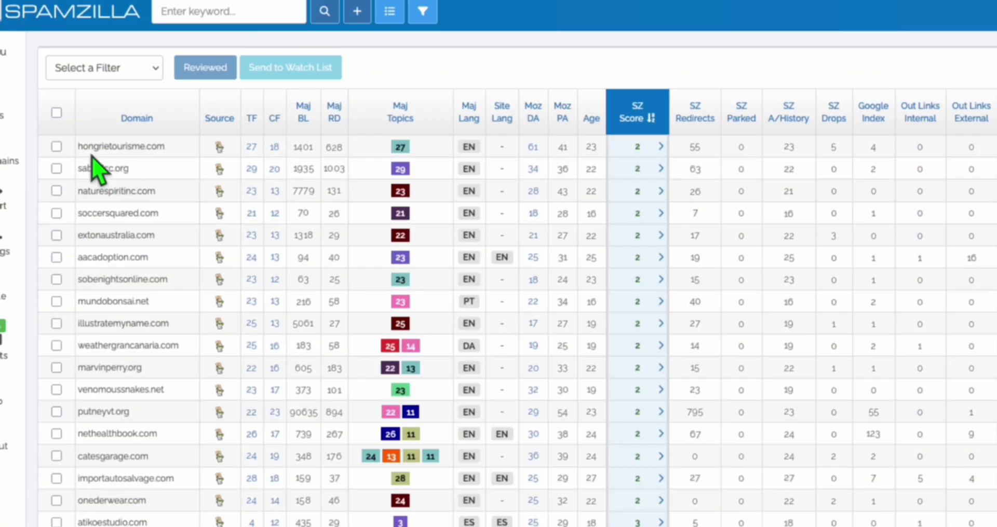
# Step: Copy hongrietourisme.com from SpamZilla and search it in SEMrush's domain overview
pyautogui.doubleClick(94, 148)
pyautogui.hotkey('ctrl', 'c')
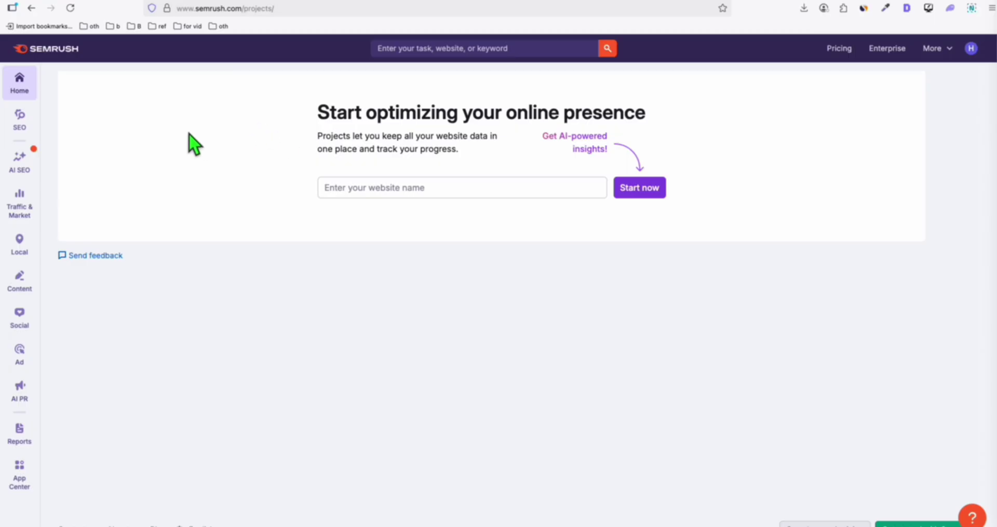
pyautogui.click(391, 51)
pyautogui.hotkey('ctrl', 'v')
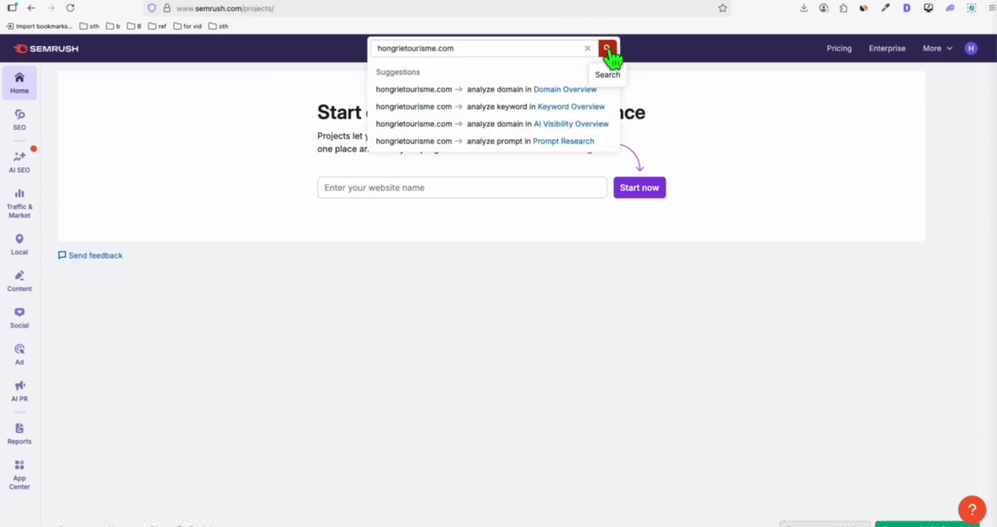
pyautogui.click(608, 50)
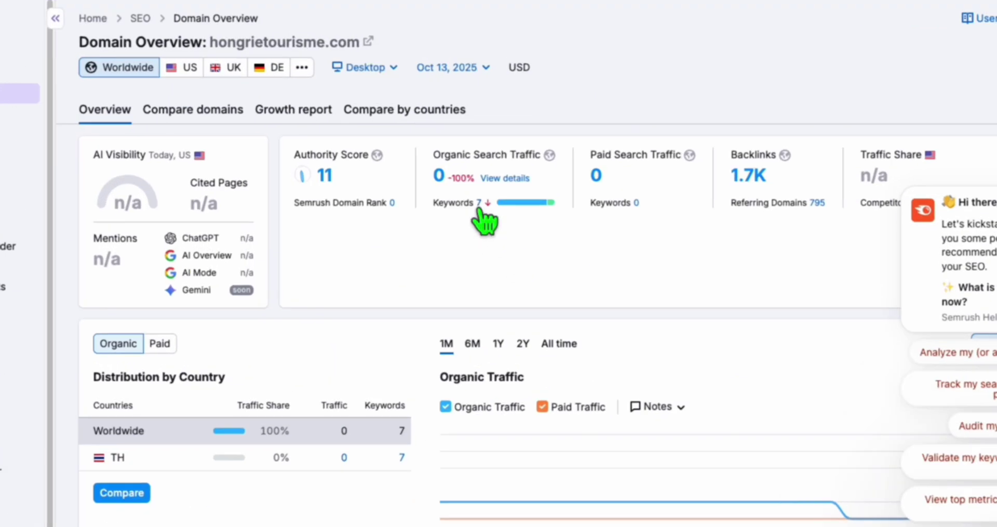
# Step: Open hongrietourisme.com's organic research Overview from its Keywords link
pyautogui.click(488, 214)
pyautogui.scroll(-1, 747, 259)
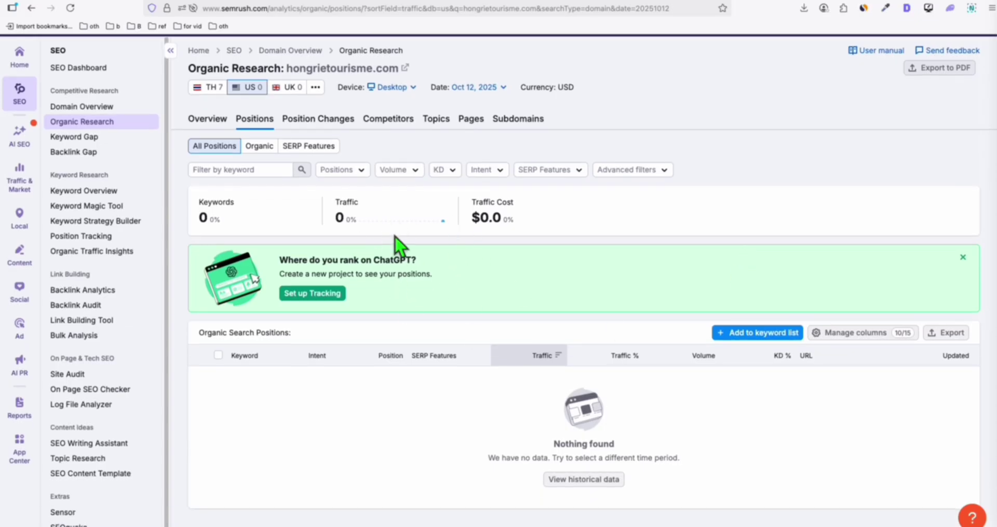
pyautogui.scroll(1, 263, 146)
pyautogui.click(211, 146)
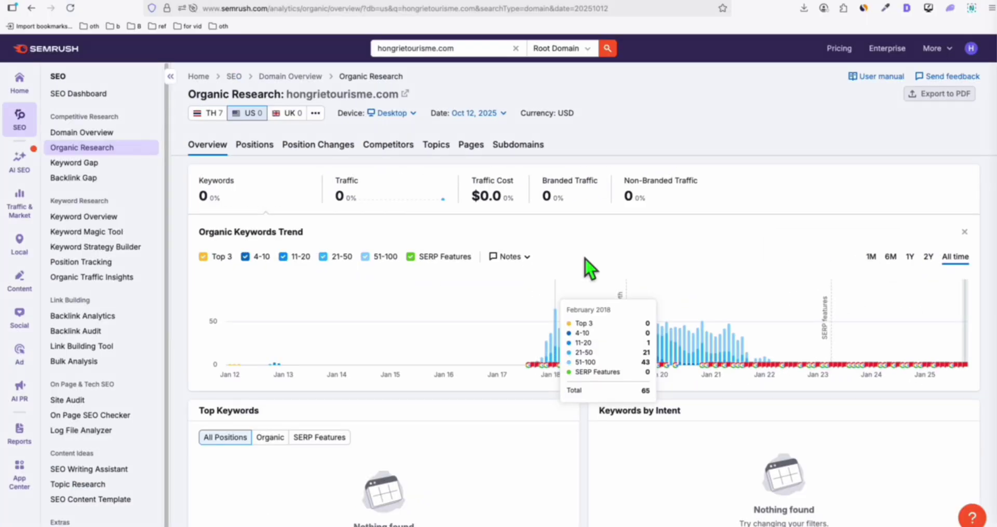
# Step: Switch the organic research date to February 2018, showing 65 US keywords
pyautogui.click(497, 114)
pyautogui.scroll(-10, 523, 211)
pyautogui.scroll(-8, 524, 211)
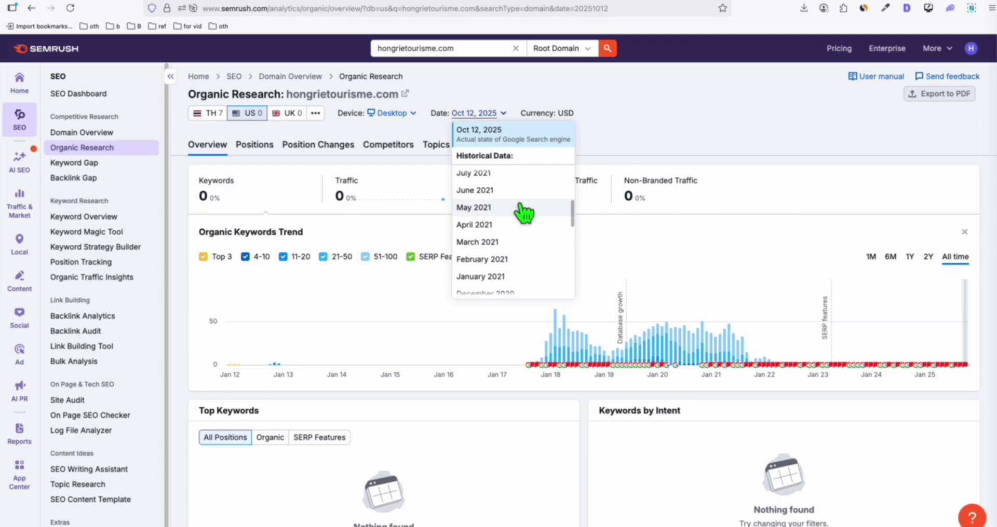
pyautogui.scroll(-3, 525, 211)
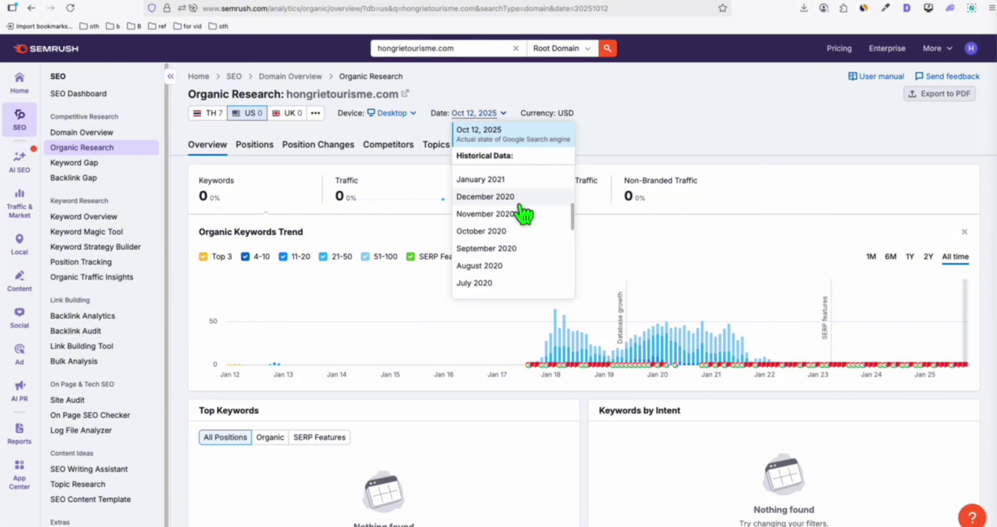
pyautogui.scroll(-1, 525, 213)
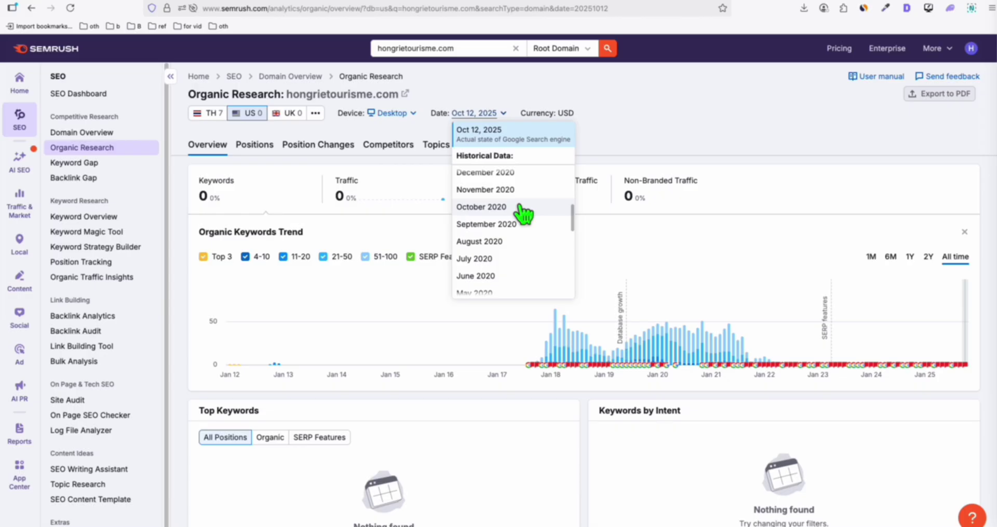
pyautogui.scroll(-7, 524, 212)
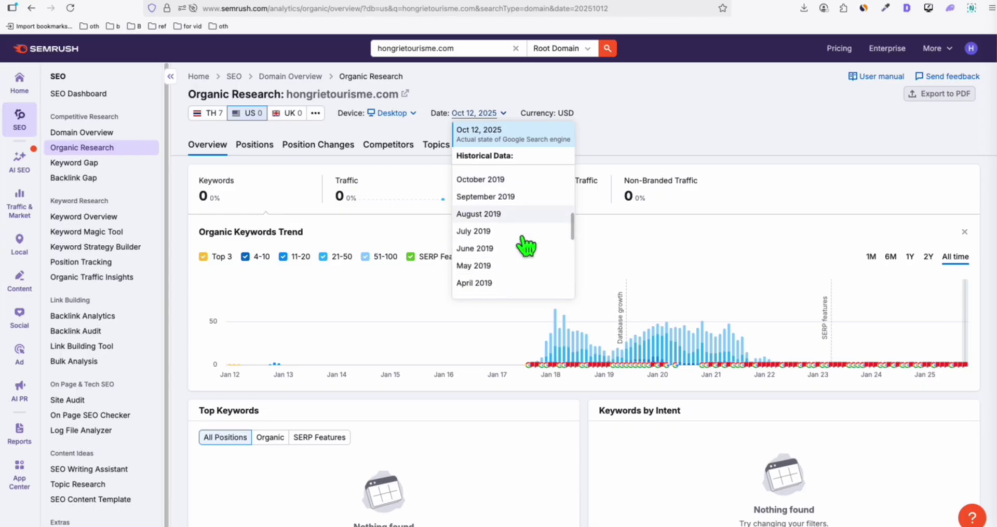
pyautogui.scroll(-8, 525, 249)
pyautogui.click(514, 229)
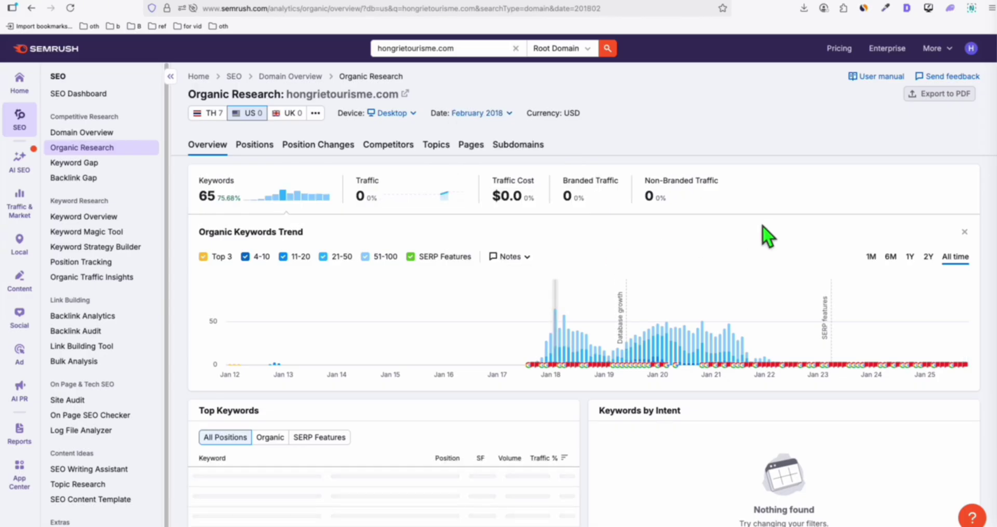
# Step: Collapse the trend chart and browse all 65 February 2018 keywords in the Positions table
pyautogui.click(213, 205)
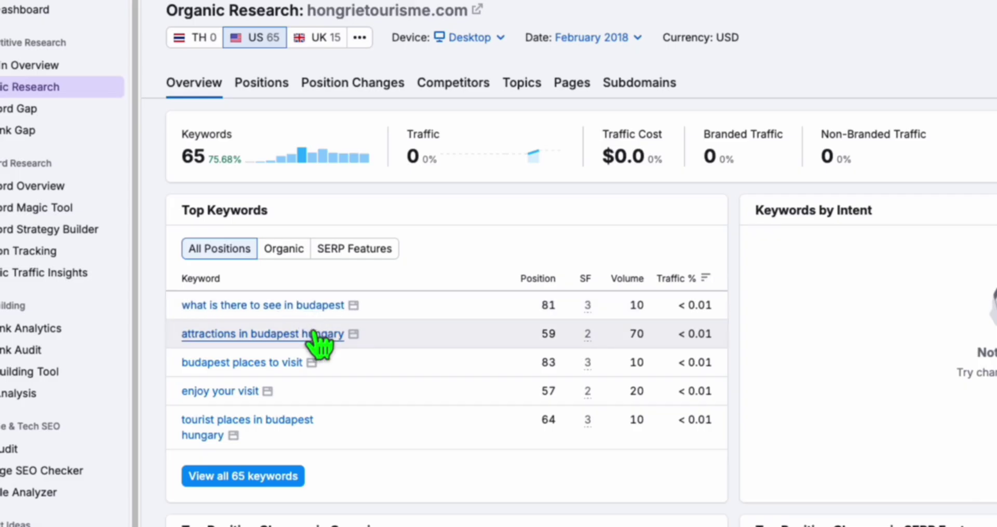
pyautogui.click(296, 476)
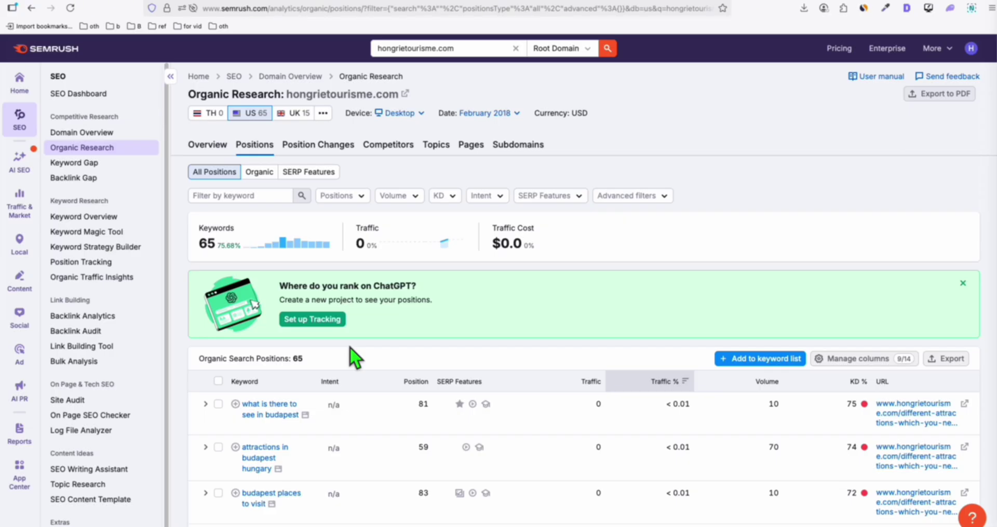
pyautogui.scroll(-3, 349, 353)
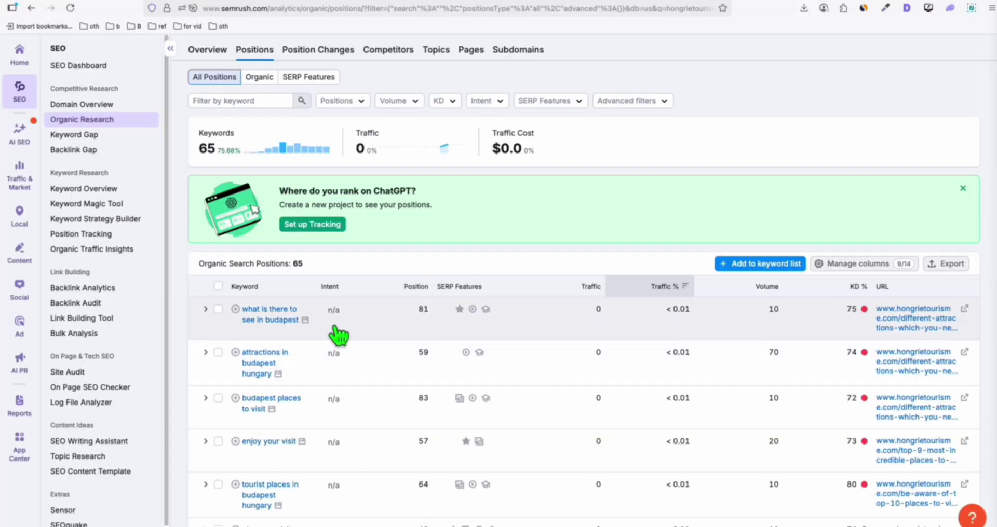
pyautogui.scroll(-3, 335, 332)
pyautogui.scroll(-3, 314, 274)
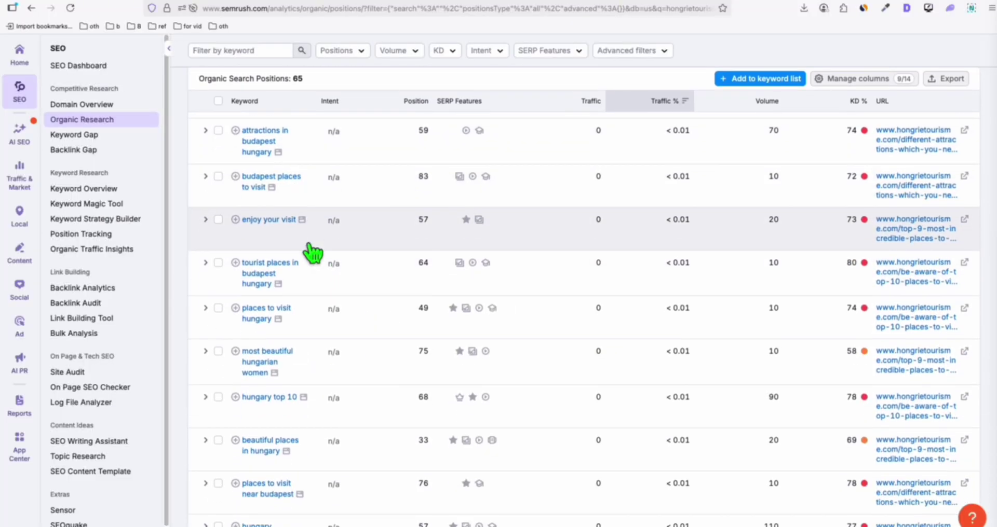
pyautogui.scroll(-6, 262, 203)
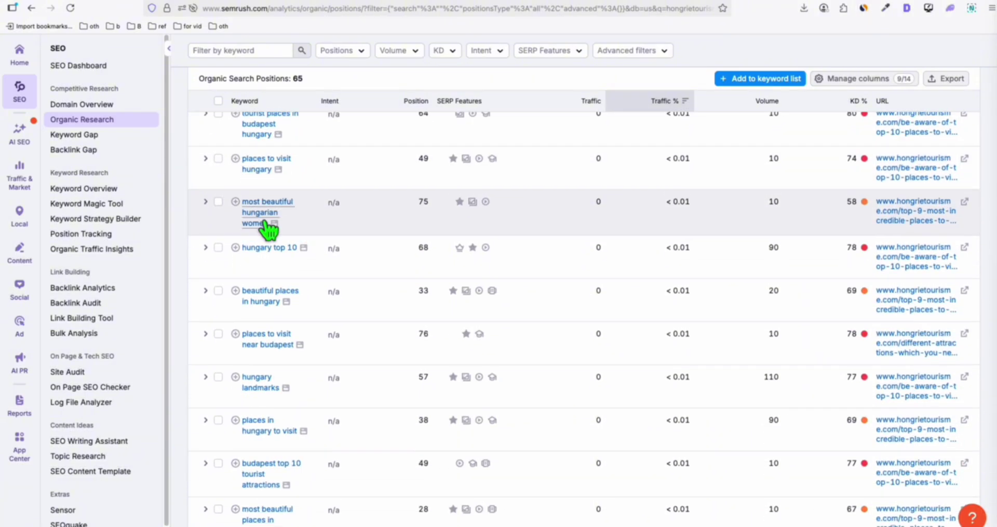
pyautogui.scroll(-1, 267, 230)
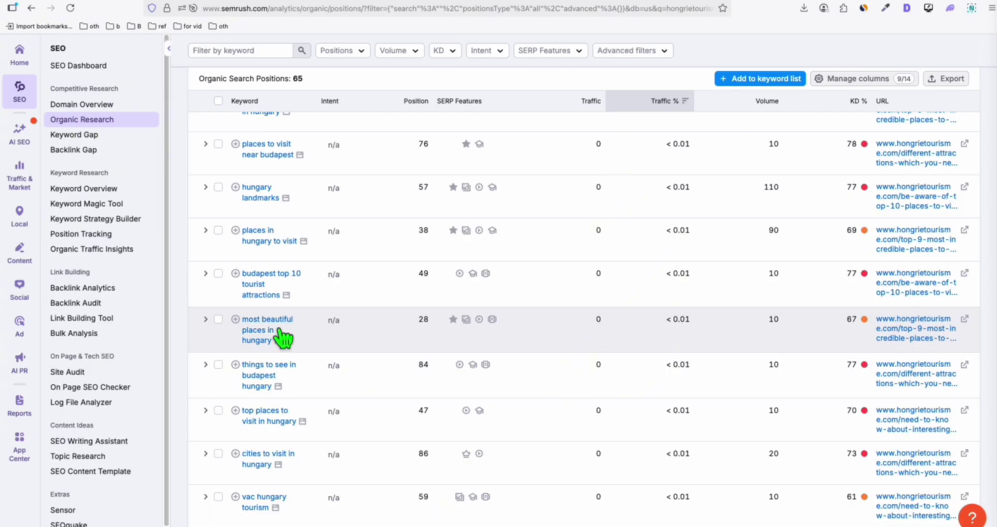
pyautogui.scroll(-2, 280, 291)
pyautogui.scroll(6, 279, 284)
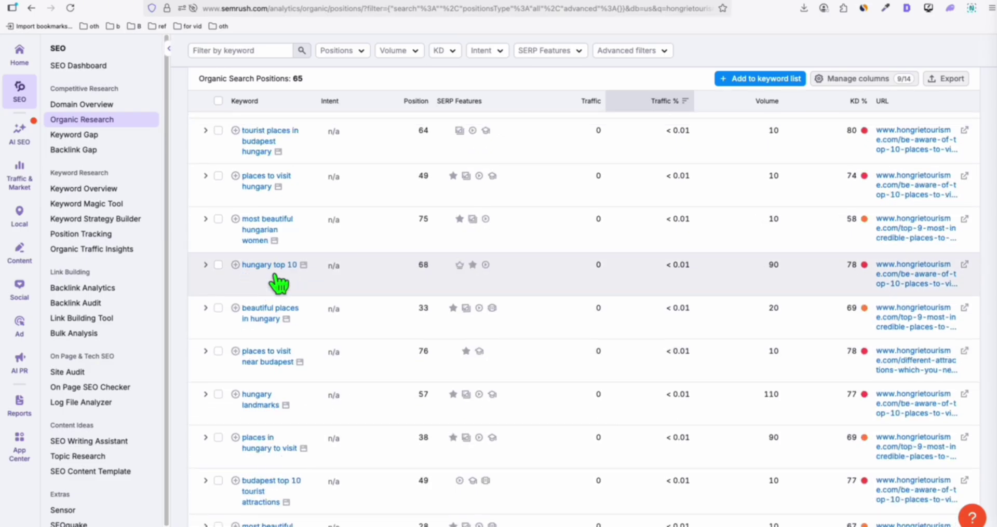
pyautogui.scroll(6, 278, 284)
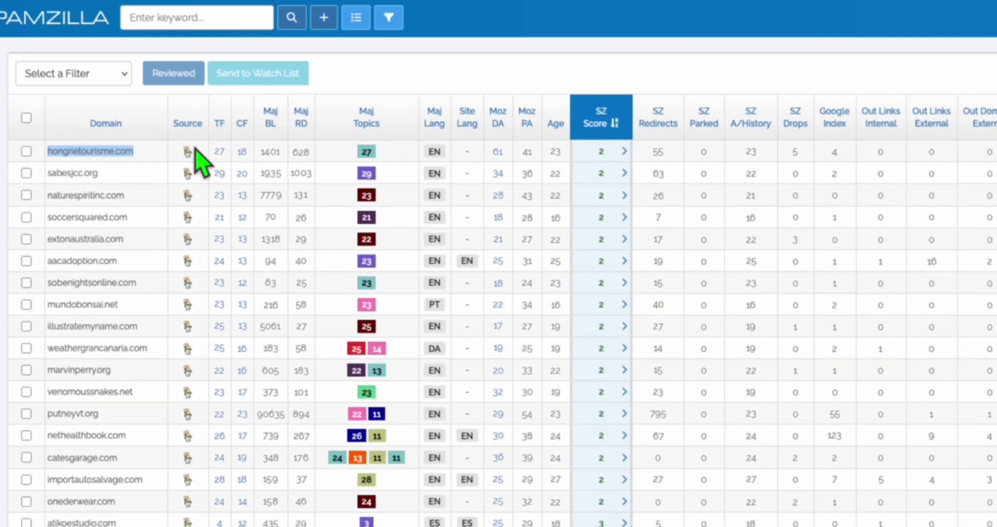
# Step: Check the domain's GoDaddy auction page and its estimated value, then return to SpamZilla
pyautogui.click(189, 150)
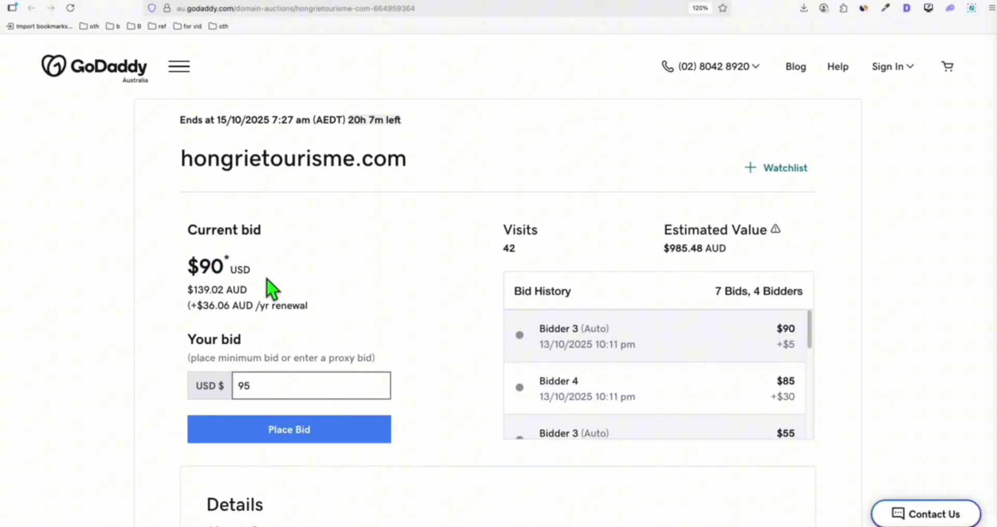
pyautogui.tripleClick(728, 252)
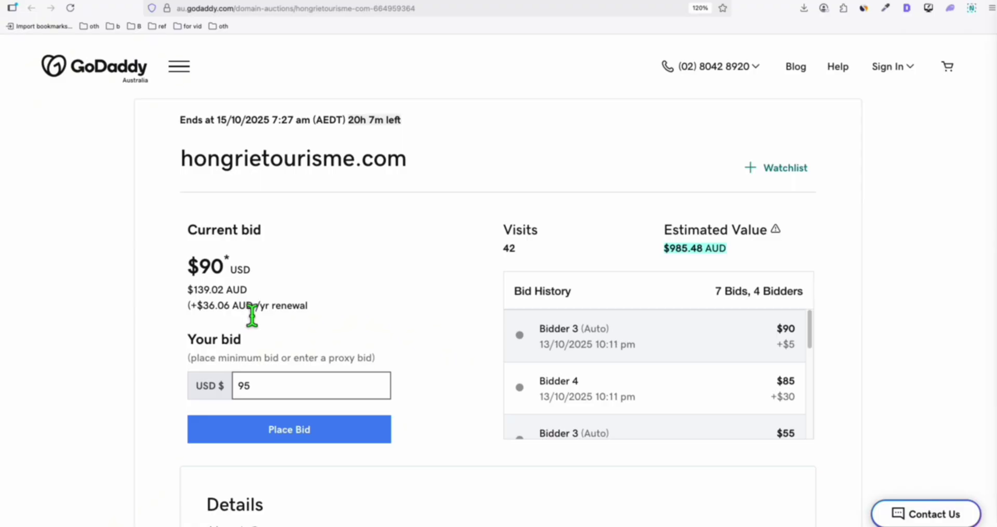
pyautogui.hotkey('ctrl', 'Tab')
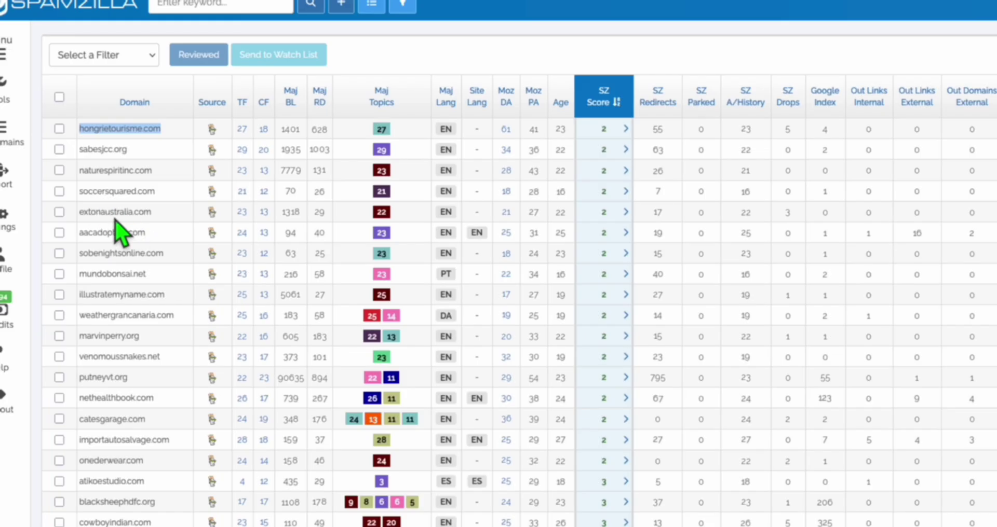
# Step: View extonaustralia.com's GoDaddy Auctions listing, a $1 current bid, and go back
pyautogui.doubleClick(101, 212)
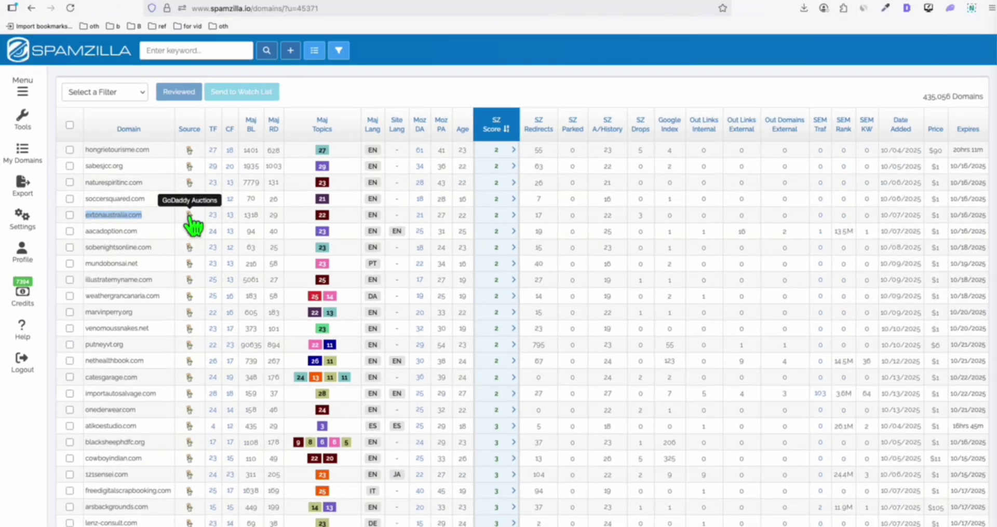
pyautogui.click(190, 216)
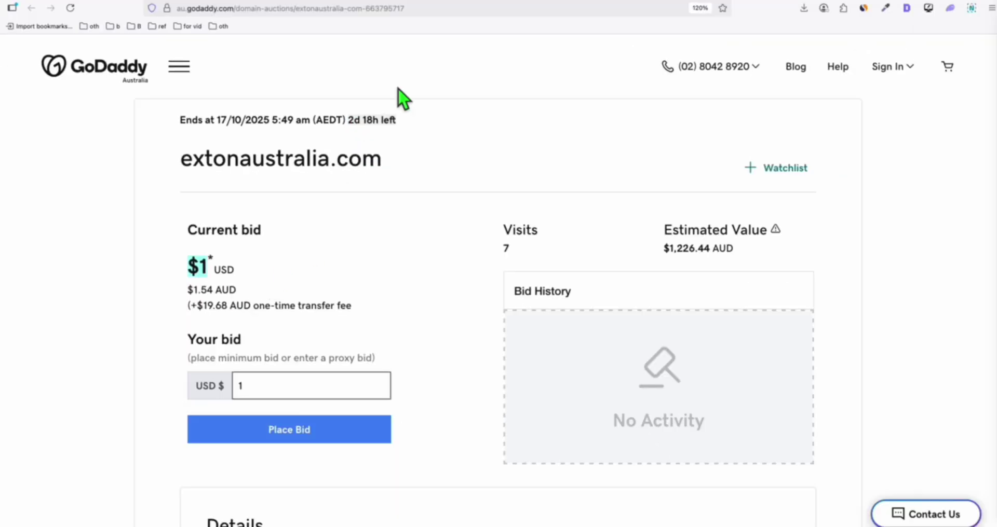
pyautogui.hotkey('alt', 'Left')
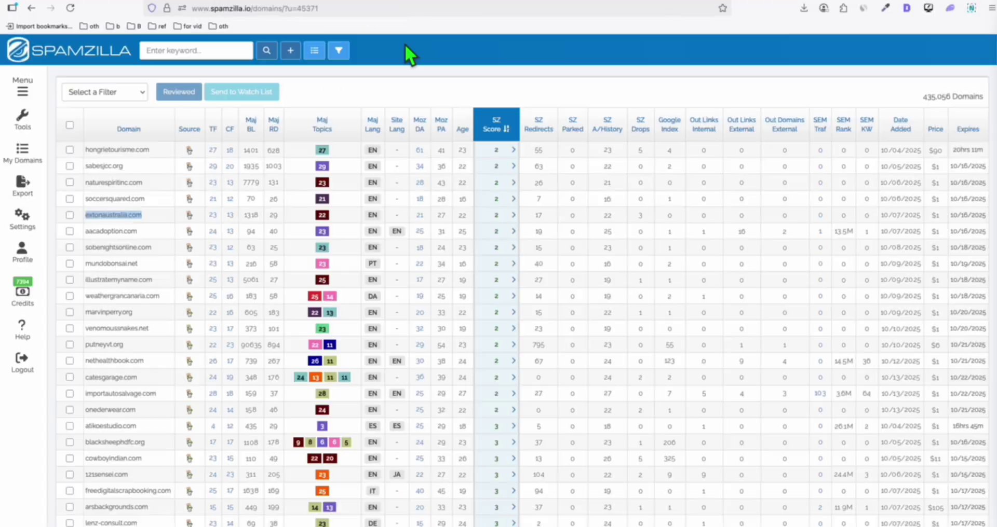
# Step: Analyze extonaustralia.com in SEMrush as of December 2022: Authority Score 4, 5.9K backlinks, no traffic
pyautogui.rightClick(118, 216)
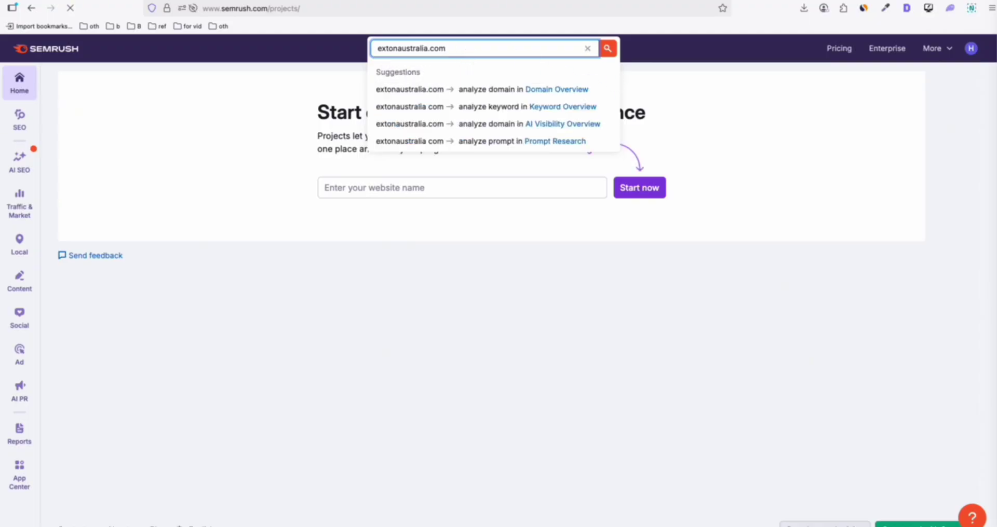
pyautogui.click(608, 48)
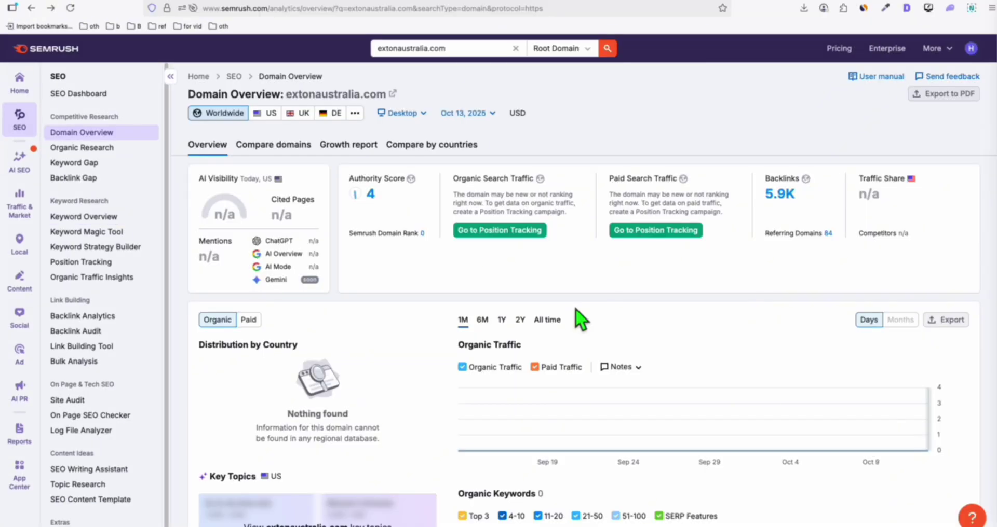
pyautogui.click(489, 113)
pyautogui.scroll(-6, 503, 207)
pyautogui.scroll(-3, 500, 208)
pyautogui.click(497, 260)
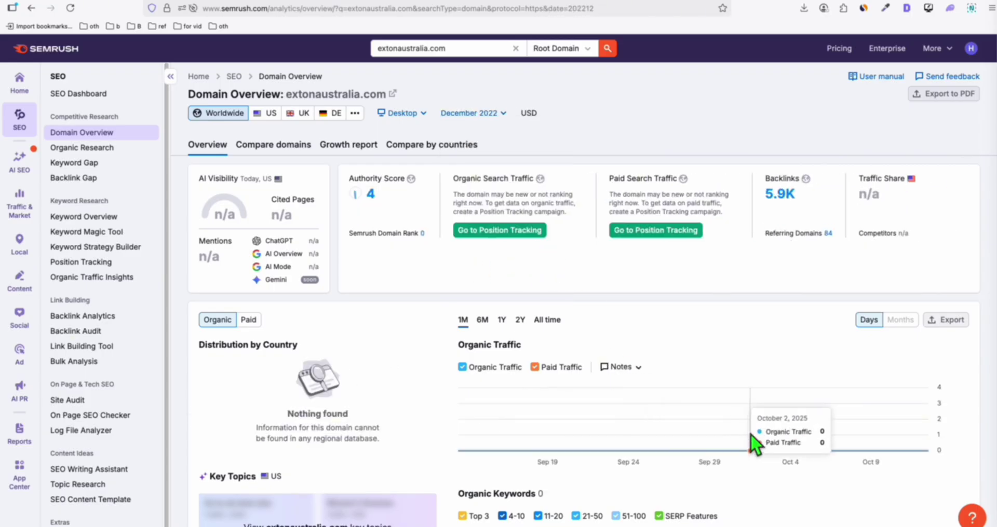
pyautogui.scroll(-5, 568, 415)
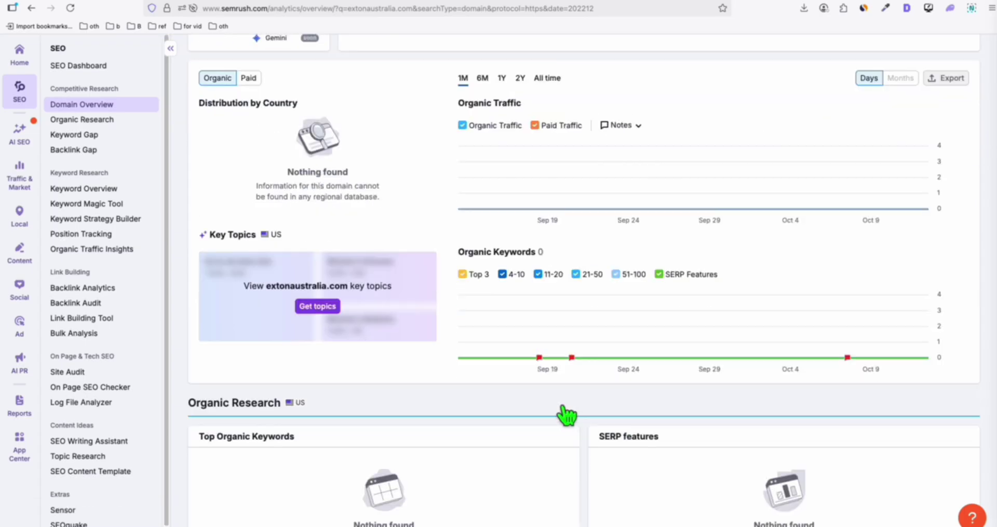
pyautogui.scroll(5, 517, 343)
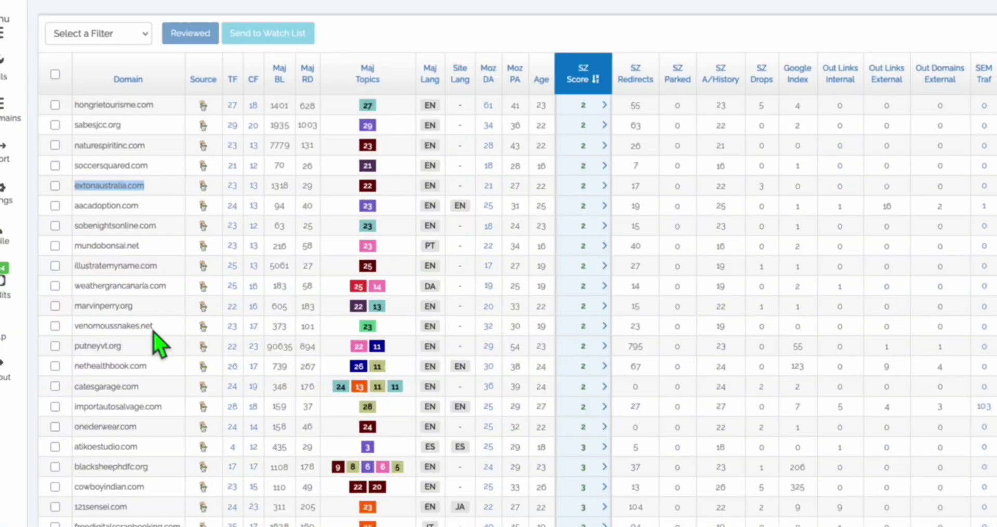
# Step: Copy venomoussnakes.net from SpamZilla and search it in SEMrush
pyautogui.doubleClick(102, 327)
pyautogui.hotkey('ctrl', 'c')
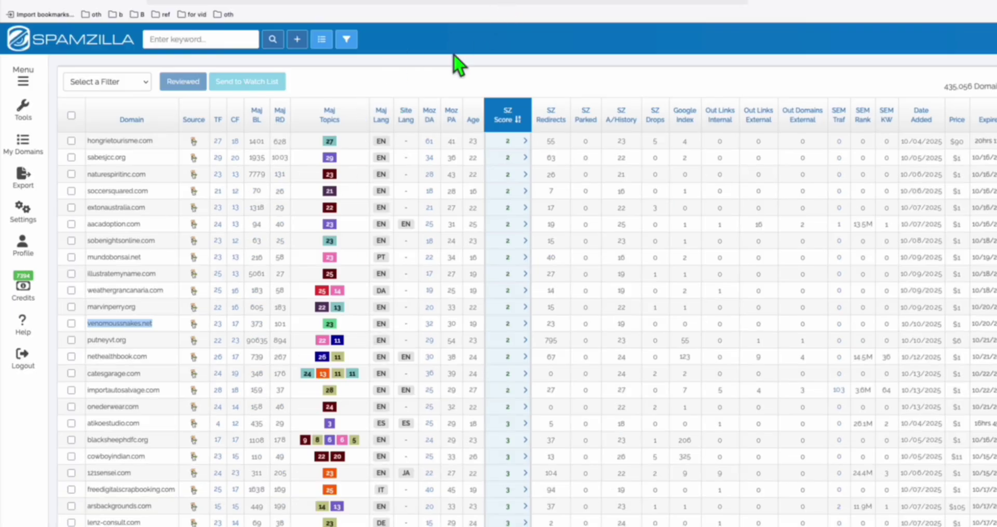
pyautogui.click(274, 3)
pyautogui.click(467, 37)
pyautogui.hotkey('ctrl', 'v')
pyautogui.click(624, 39)
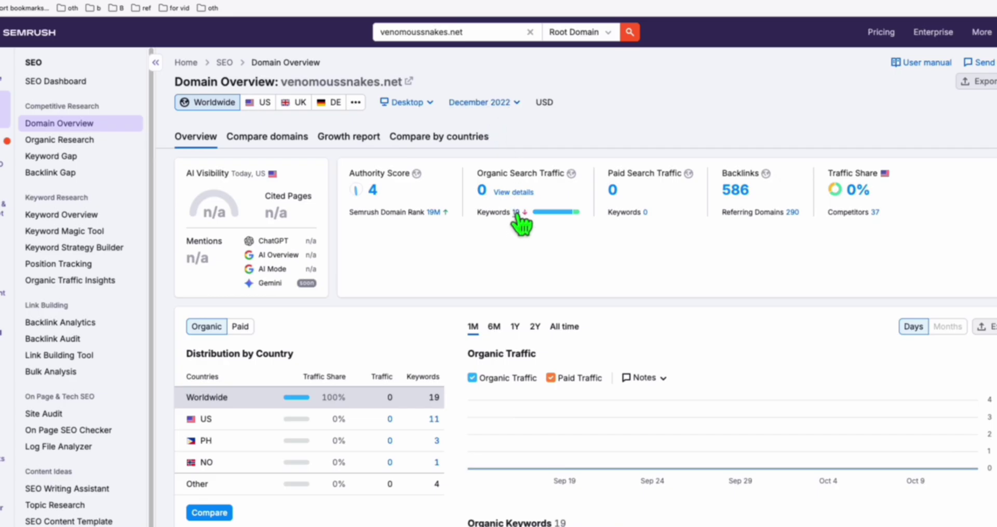
# Step: Review venomoussnakes.net's 11 December 2022 US keywords with zero traffic, then return to SpamZilla
pyautogui.click(516, 213)
pyautogui.scroll(-2, 278, 394)
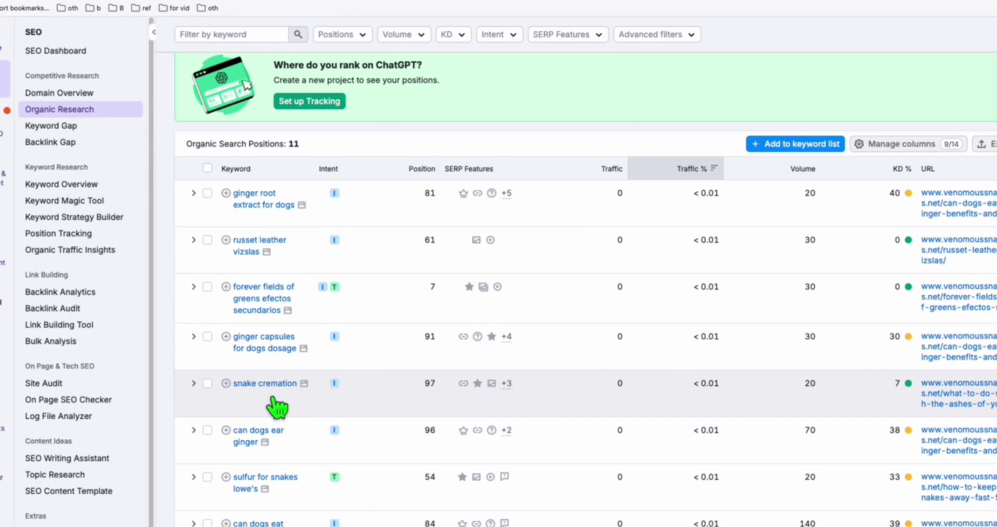
pyautogui.scroll(-1, 257, 347)
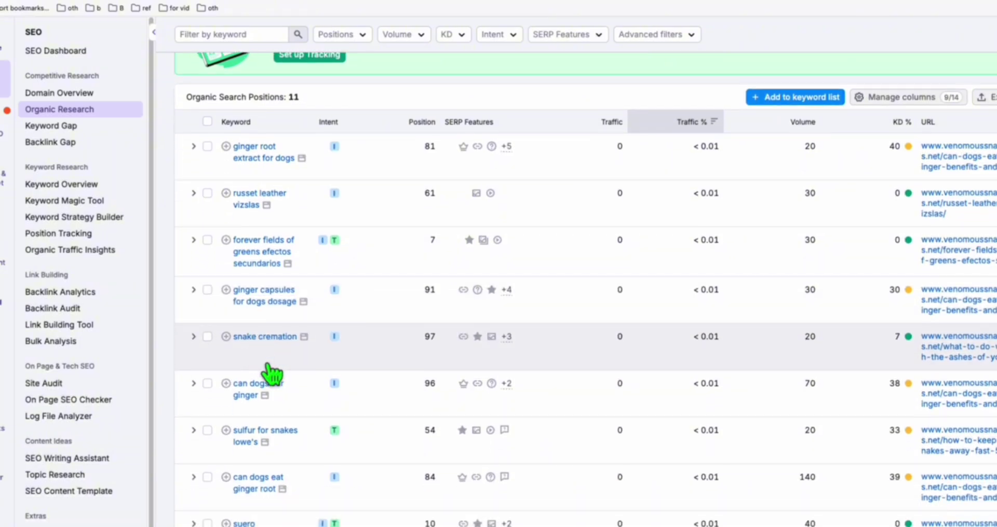
pyautogui.scroll(5, 270, 363)
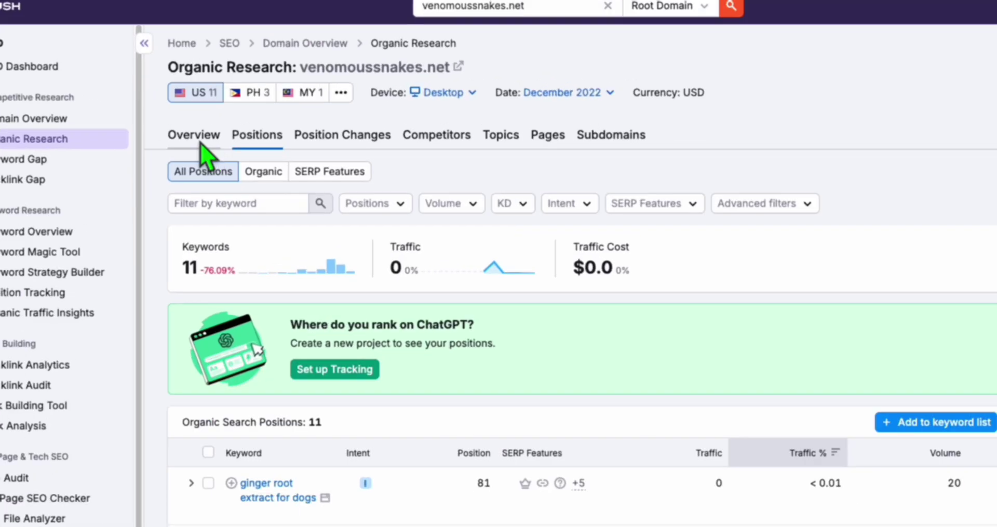
pyautogui.click(201, 142)
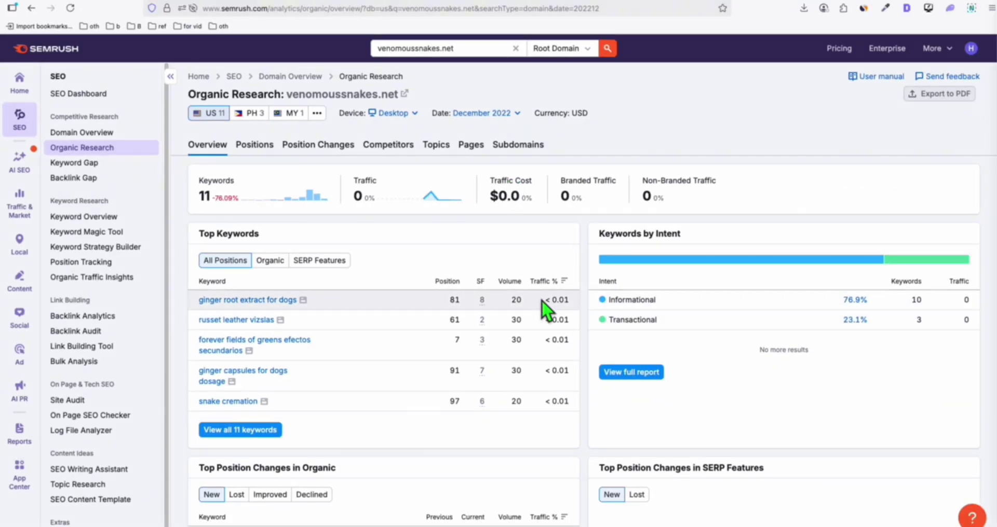
pyautogui.click(190, 236)
pyautogui.scroll(-2, 419, 225)
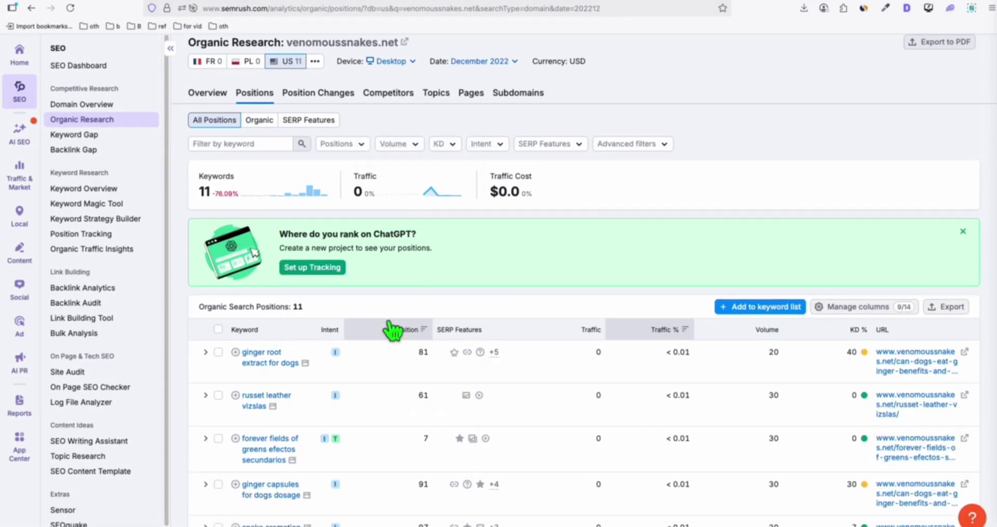
pyautogui.scroll(1, 501, 94)
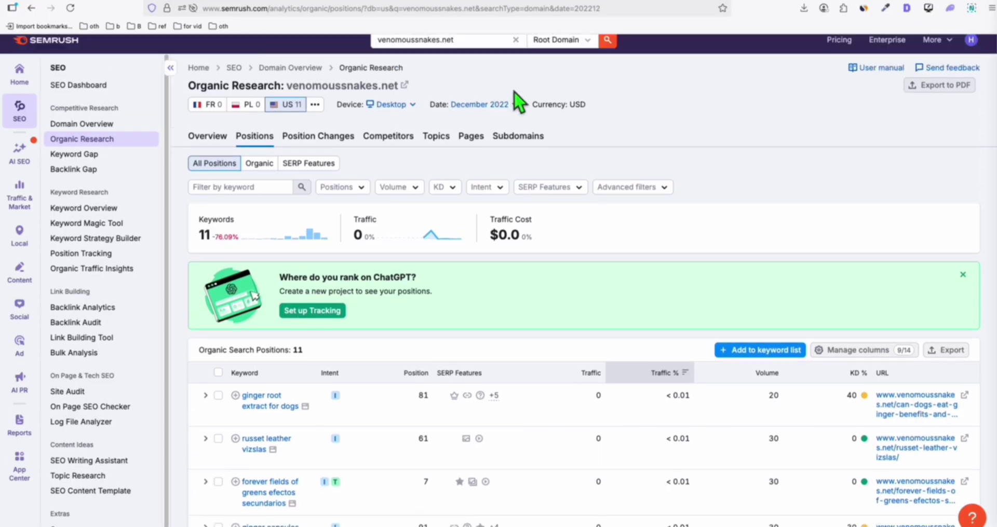
pyautogui.hotkey('ctrl', 'Tab')
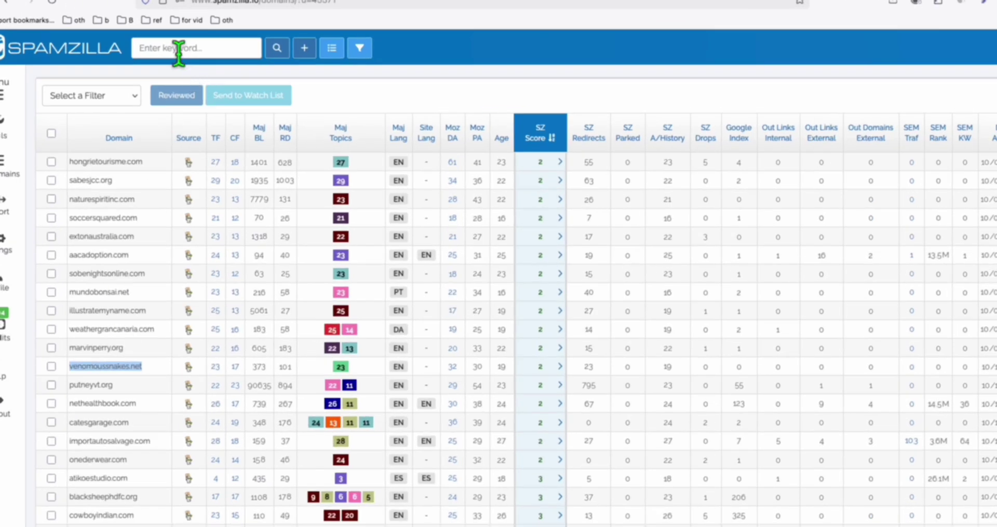
# Step: Search SpamZilla's expired domains for the keyword 'calculator'
pyautogui.click(179, 52)
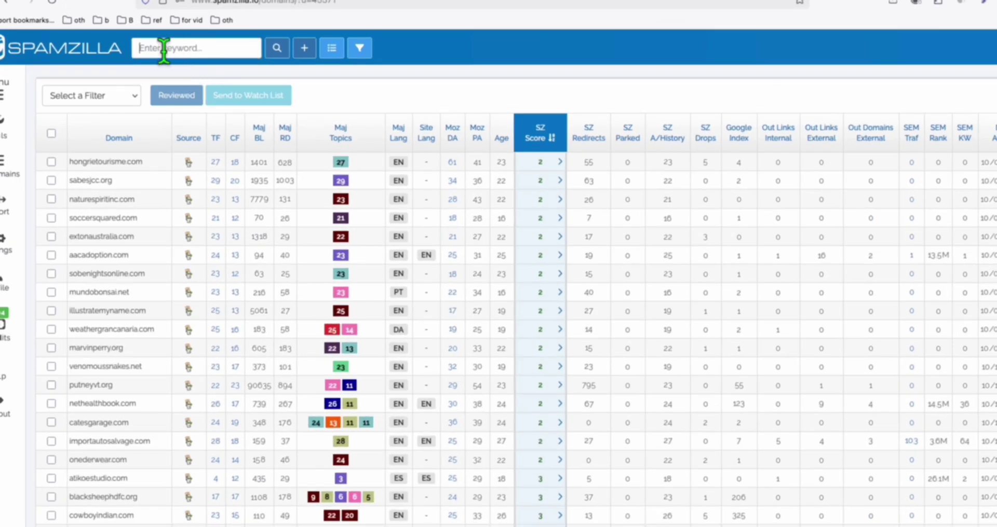
pyautogui.write('calculator')
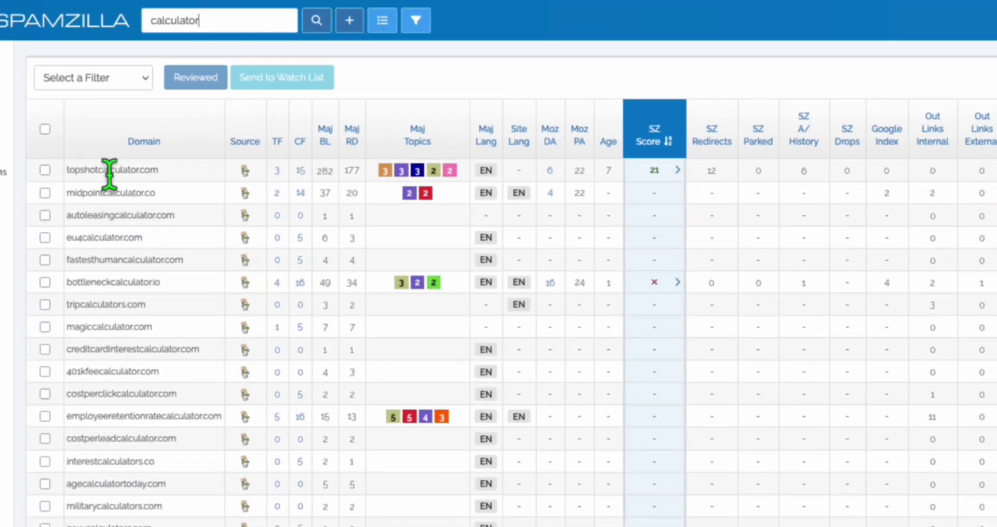
# Step: Look up topshotcalculator.com in SEMrush and set the overview date to November 2023
pyautogui.doubleClick(108, 172)
pyautogui.hotkey('ctrl', 'c')
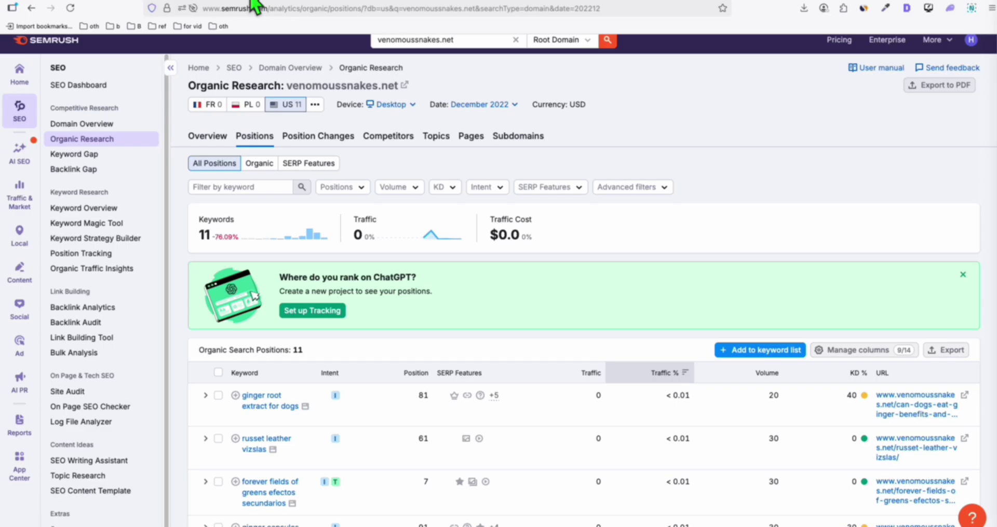
pyautogui.scroll(1, 367, 107)
pyautogui.click(467, 52)
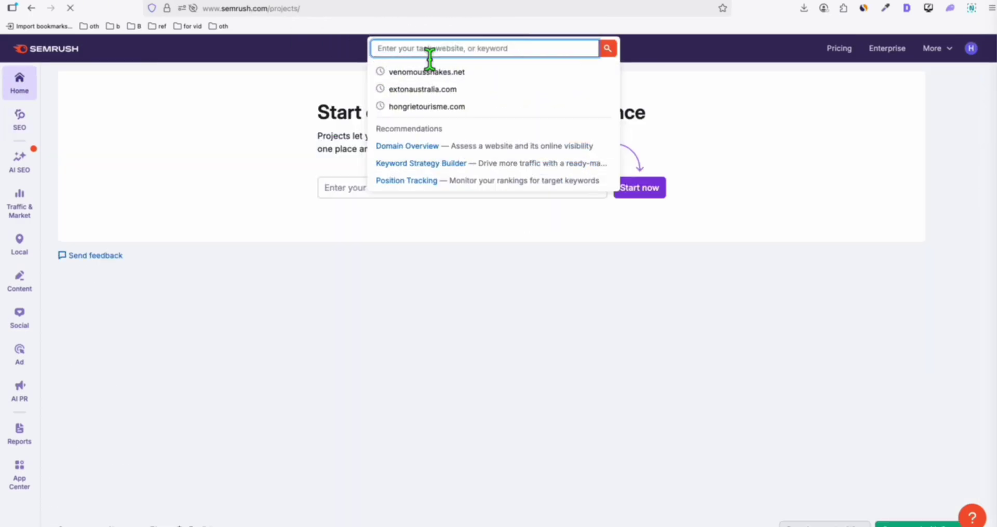
pyautogui.hotkey('ctrl', 'v')
pyautogui.click(607, 49)
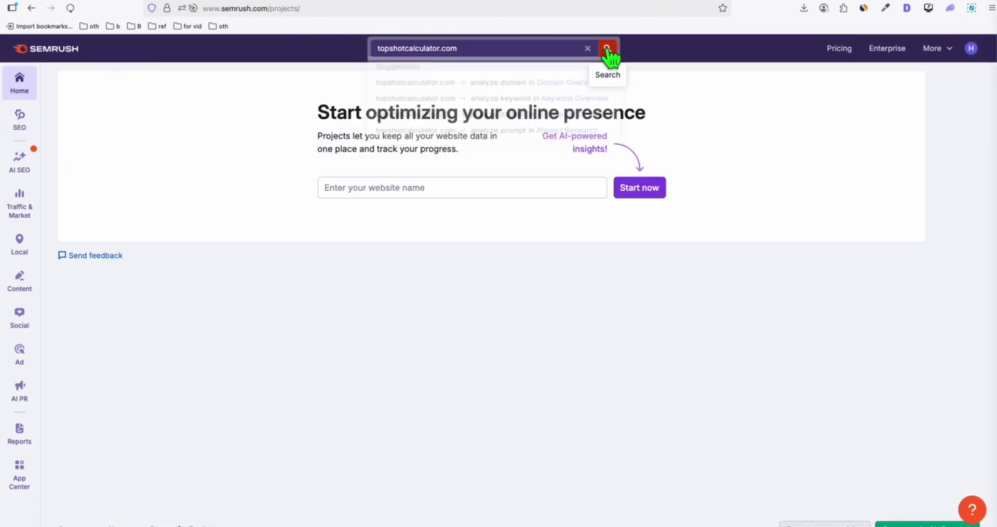
pyautogui.scroll(-4, 726, 312)
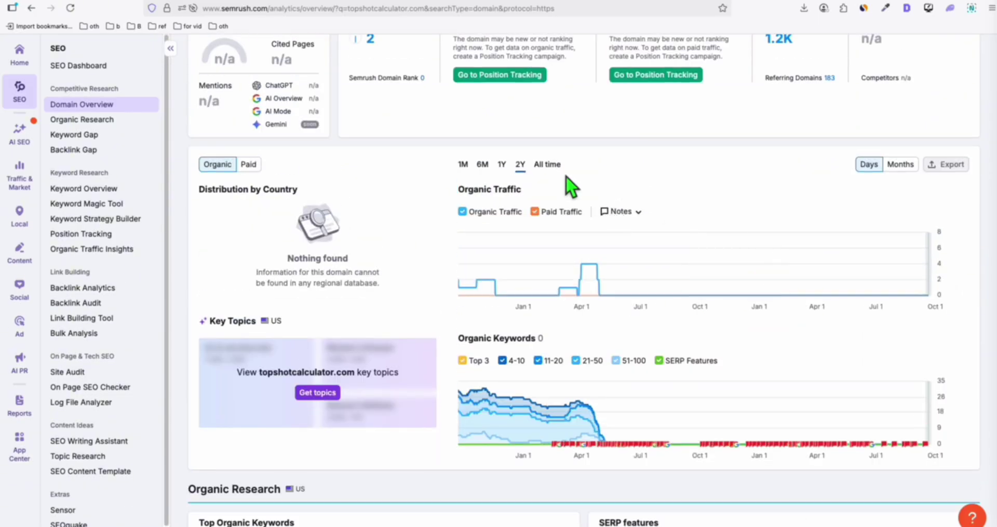
pyautogui.moveTo(600, 451)
pyautogui.scroll(3, 519, 182)
pyautogui.click(487, 115)
pyautogui.scroll(-5, 506, 203)
pyautogui.click(468, 278)
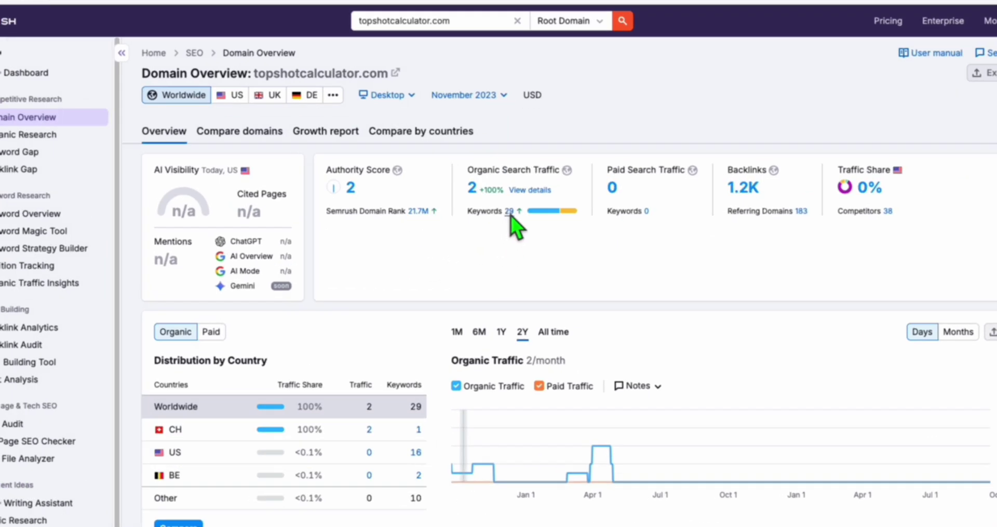
# Step: Open topshotcalculator.com's 29 ranking keywords and select 'line calculator fishing'
pyautogui.click(509, 213)
pyautogui.scroll(-2, 597, 305)
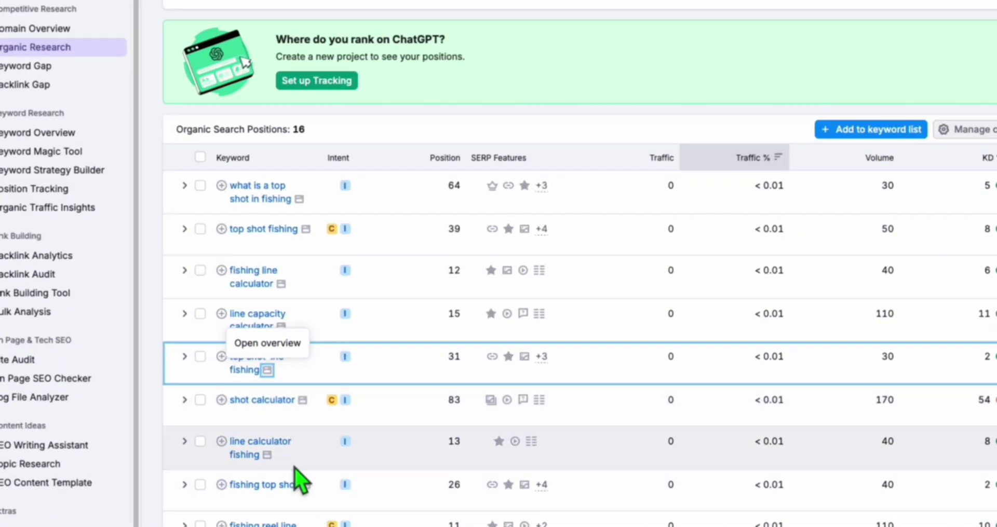
pyautogui.moveTo(270, 459); pyautogui.dragTo(231, 437)
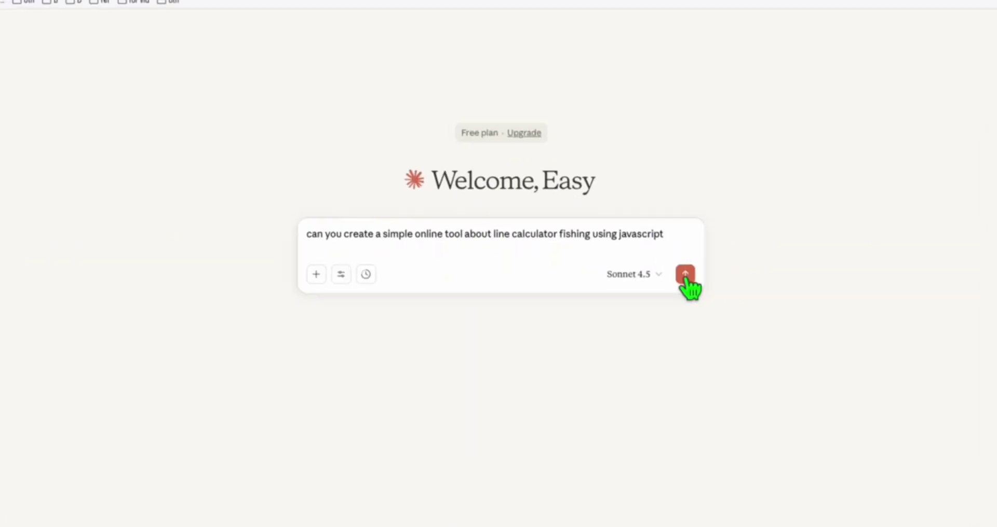
# Step: Send Claude the request for a simple JavaScript fishing line calculator tool
pyautogui.click(684, 274)
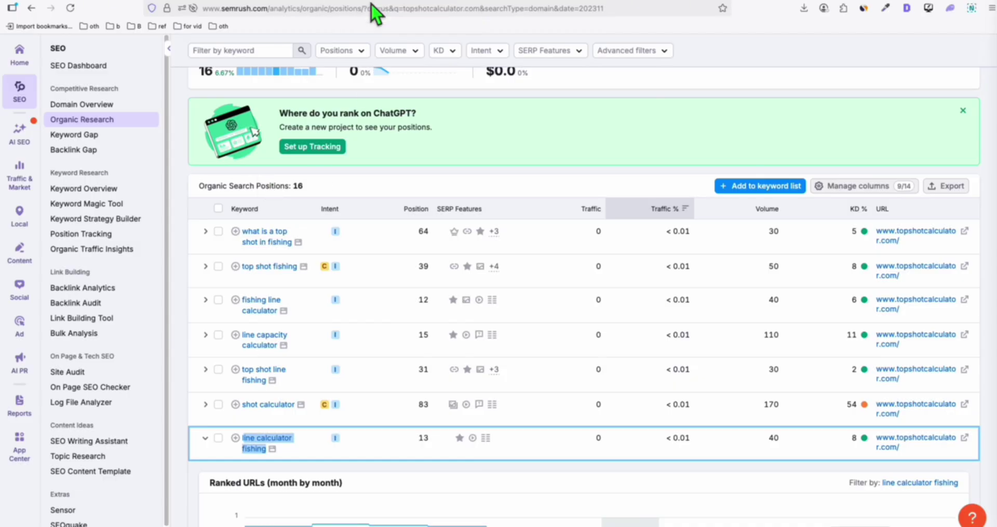
# Step: Search SpamZilla's expired domains for 'directory' instead of 'calculator' and select organiccottondirectory.net
pyautogui.click(369, 9)
pyautogui.doubleClick(156, 50)
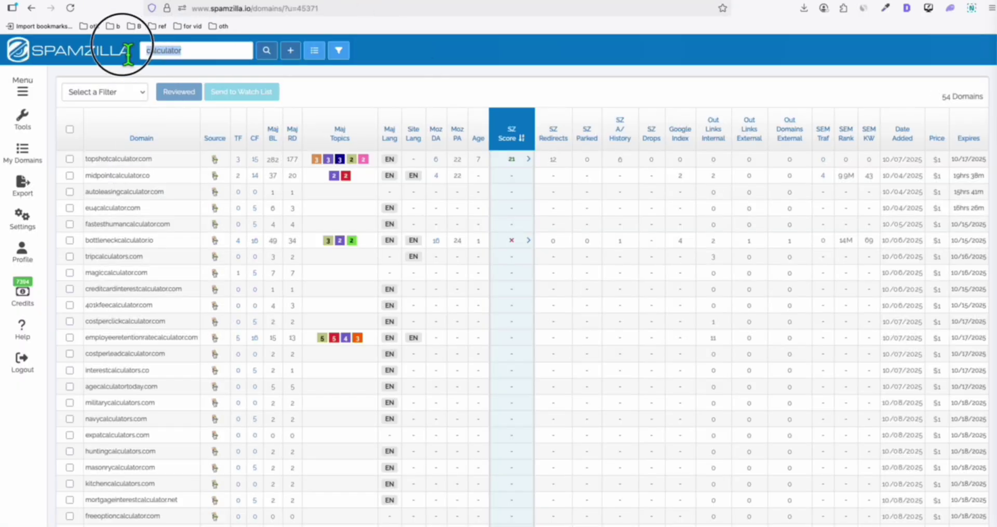
pyautogui.write('directory')
pyautogui.press('Return')
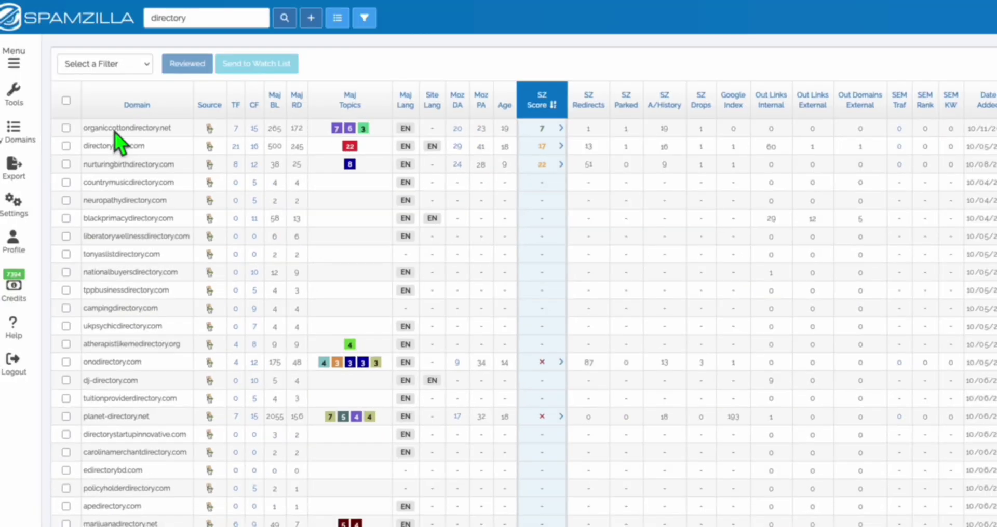
pyautogui.doubleClick(108, 84)
# Step: Run SEMrush organic research on organiccottondirectory.net using Oct 12, 2025 data
pyautogui.moveTo(122, 162); pyautogui.dragTo(260, 9)
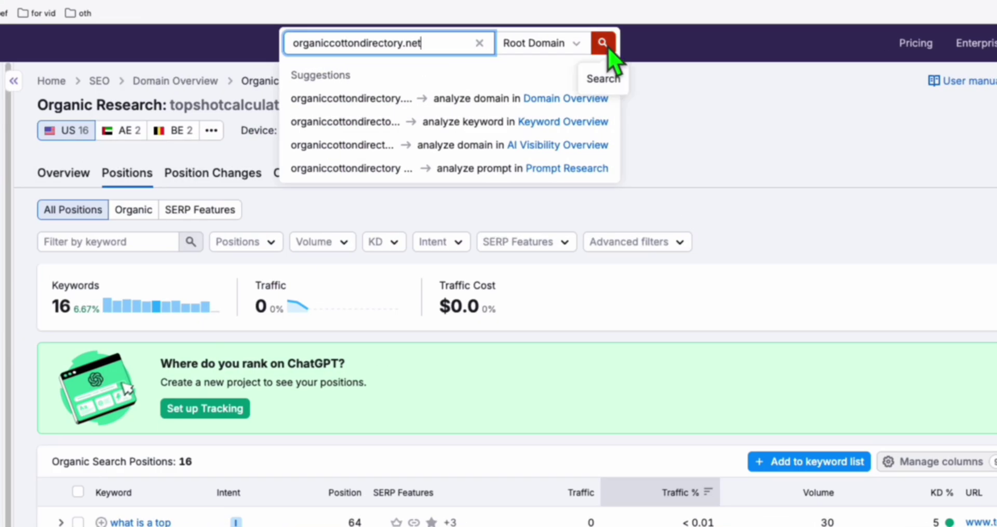
pyautogui.click(602, 44)
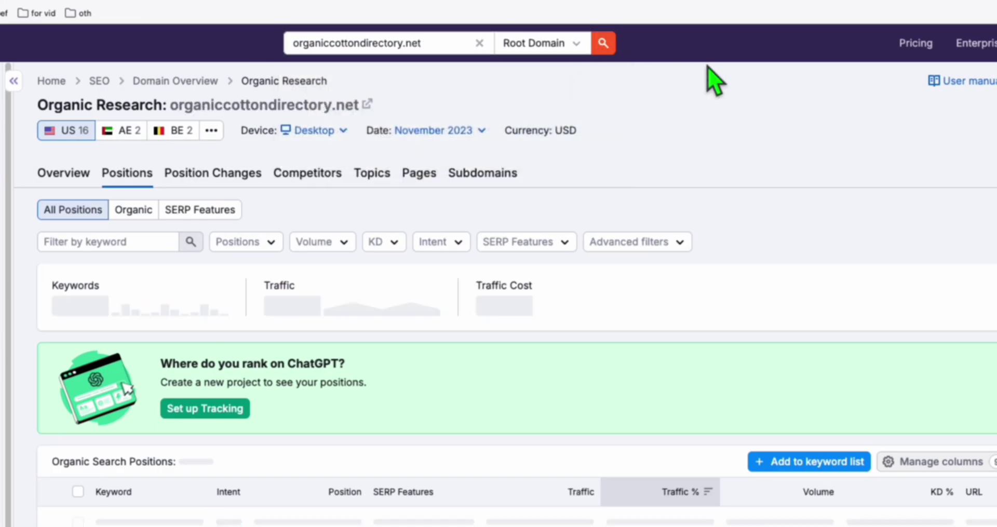
pyautogui.click(429, 130)
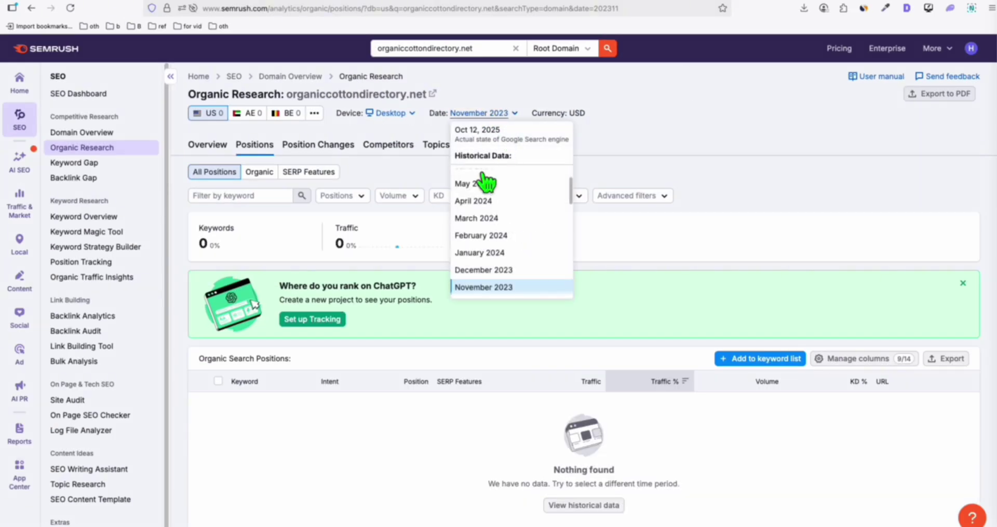
pyautogui.scroll(5, 486, 182)
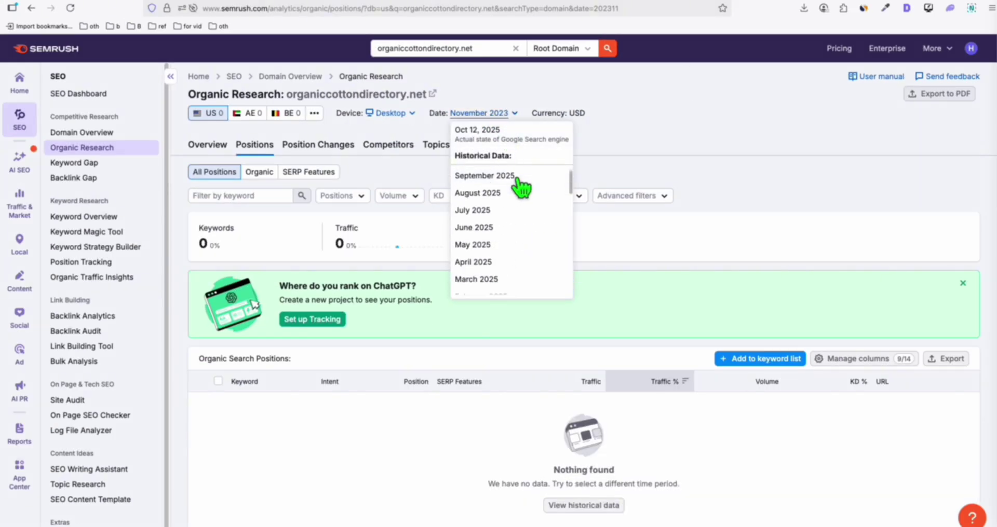
pyautogui.click(476, 130)
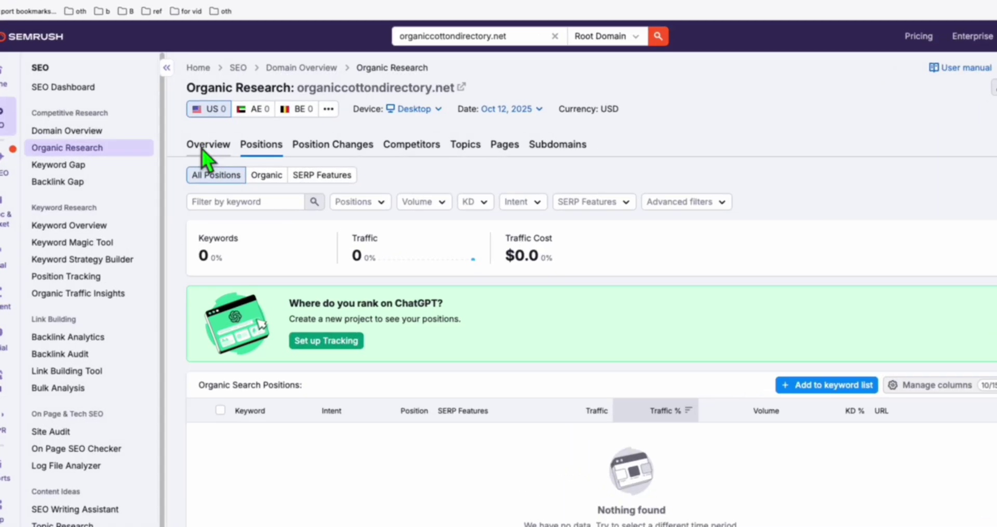
# Step: Review organiccottondirectory.net's domain overview: Authority Score 4, 211 backlinks, no traffic
pyautogui.click(206, 147)
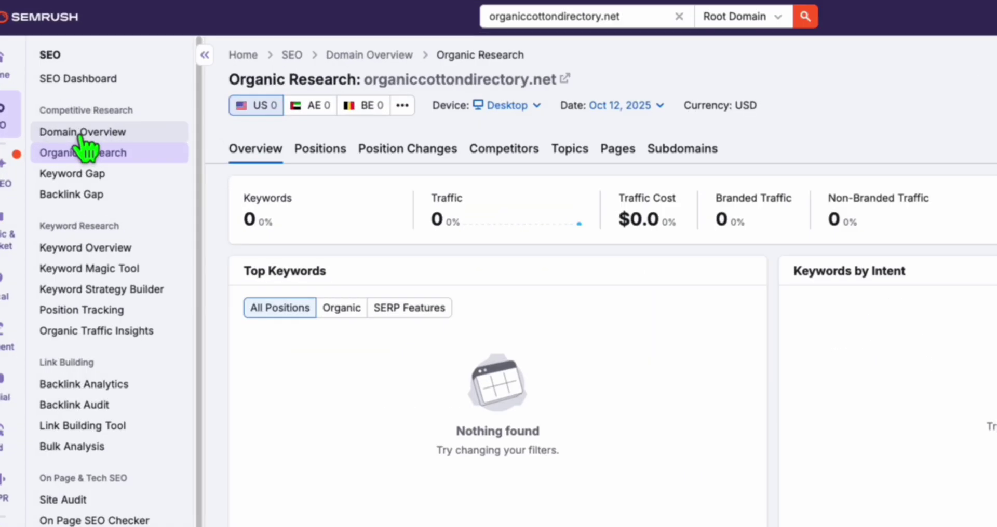
pyautogui.click(79, 134)
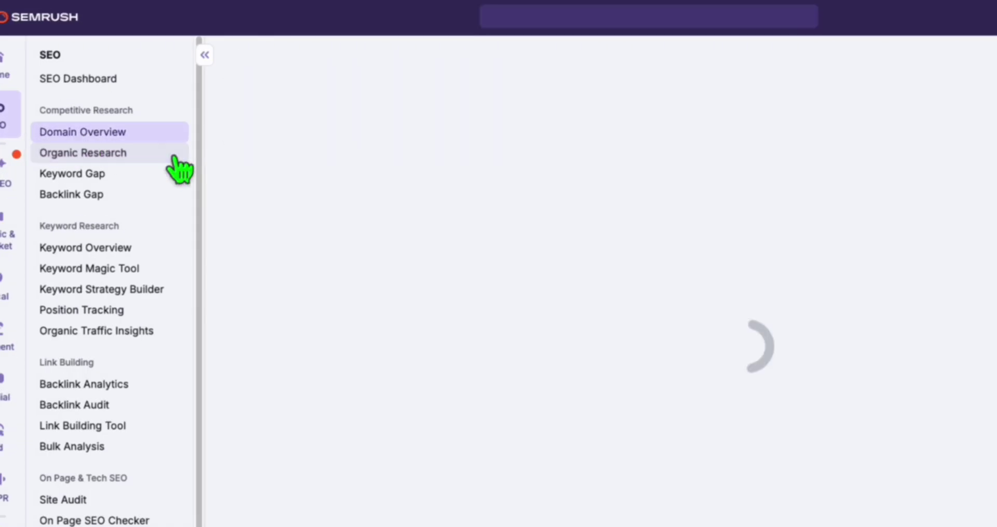
pyautogui.scroll(-5, 597, 363)
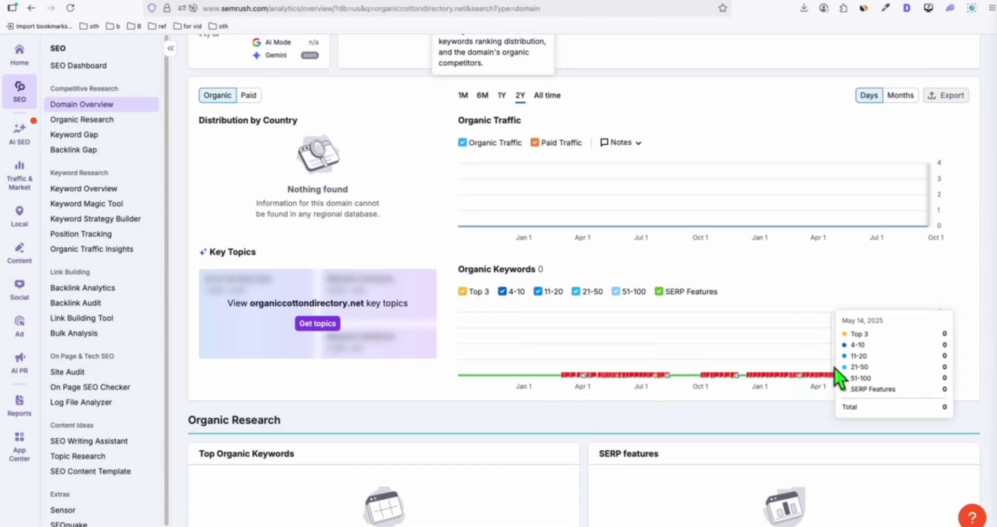
pyautogui.scroll(5, 315, 140)
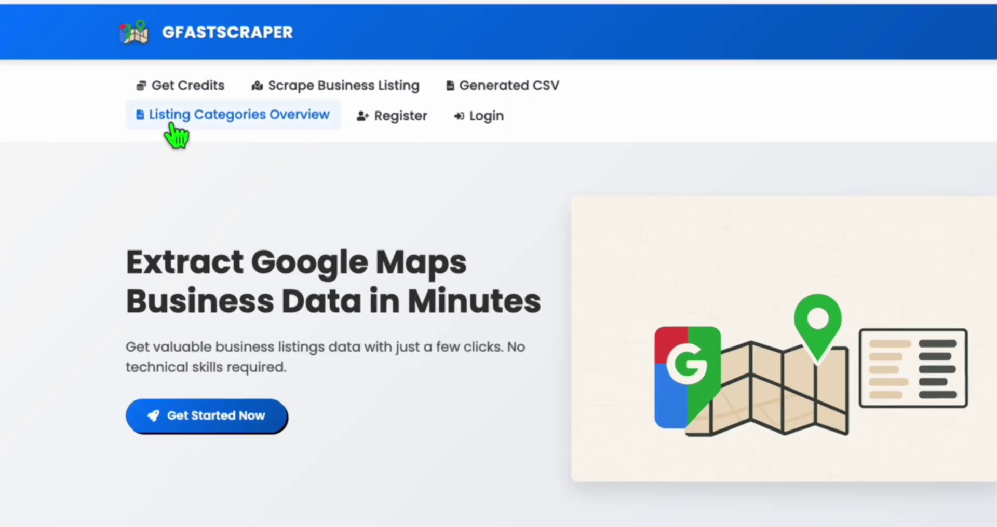
# Step: Search GFastScraper's Listing Categories Overview for 'cotton' business categories
pyautogui.click(174, 125)
pyautogui.click(327, 254)
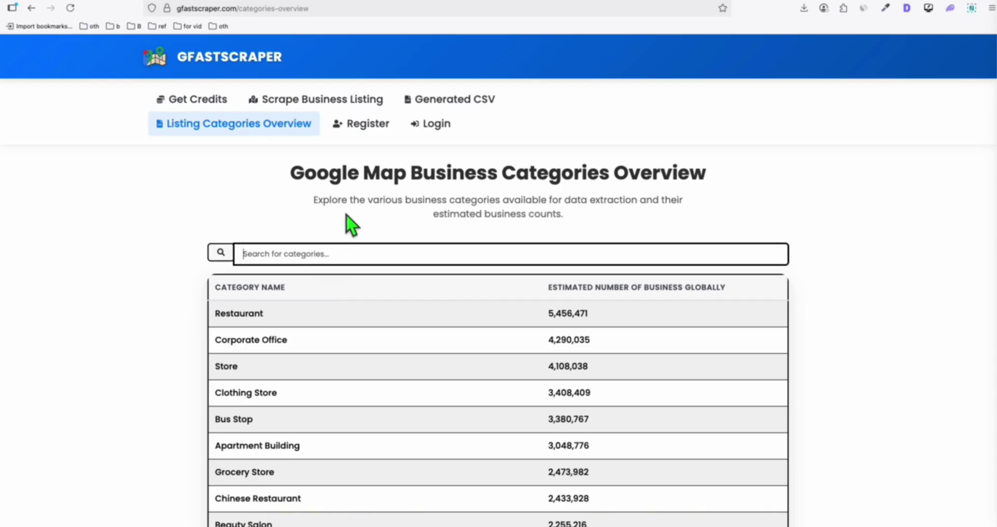
pyautogui.write('cotton')
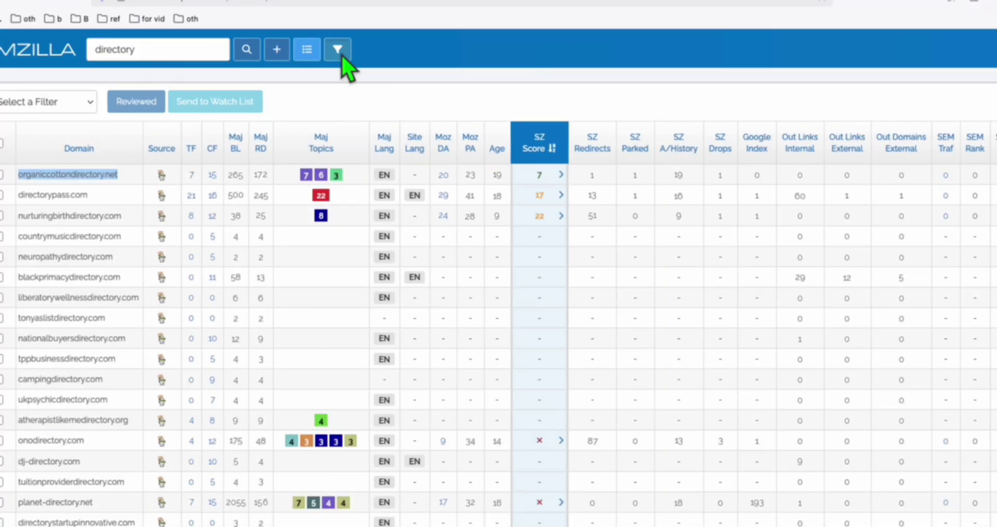
# Step: Filter the directory results to Expired Domains – Register Now only, excluding all marketplace sources
pyautogui.click(339, 51)
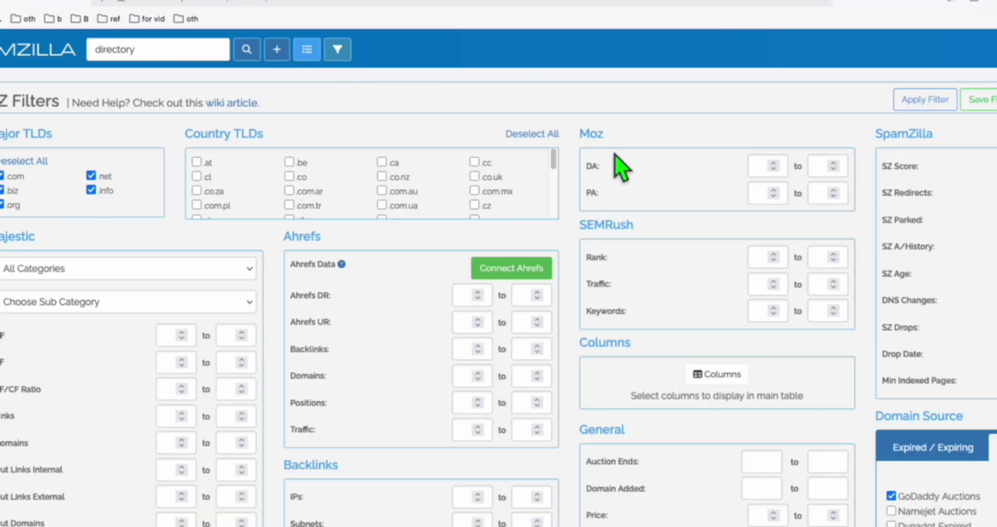
pyautogui.scroll(-2, 980, 212)
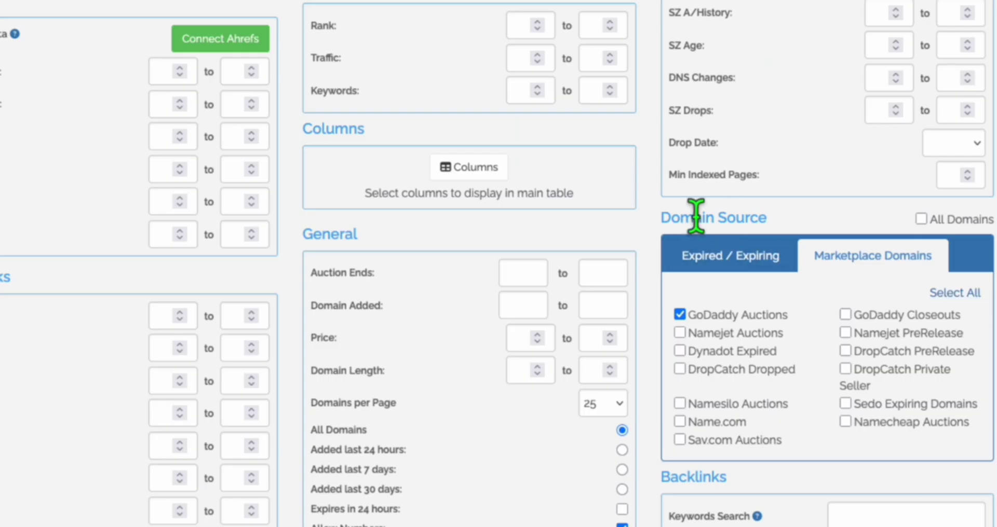
pyautogui.click(951, 297)
pyautogui.click(951, 297)
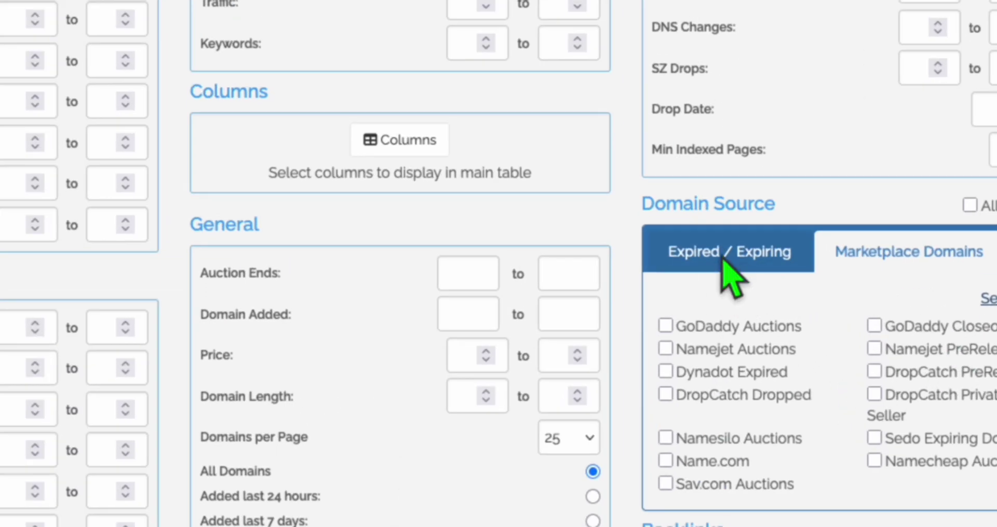
pyautogui.click(723, 259)
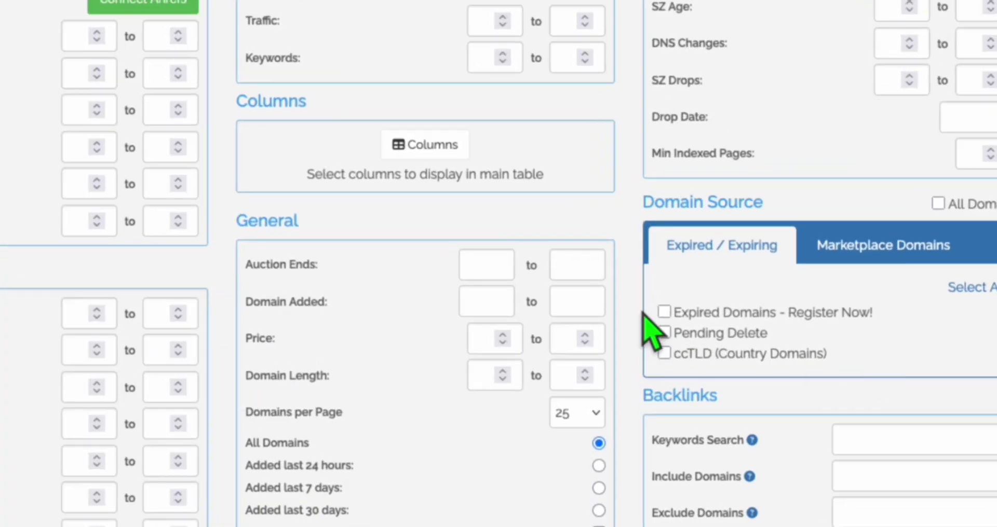
pyautogui.click(664, 312)
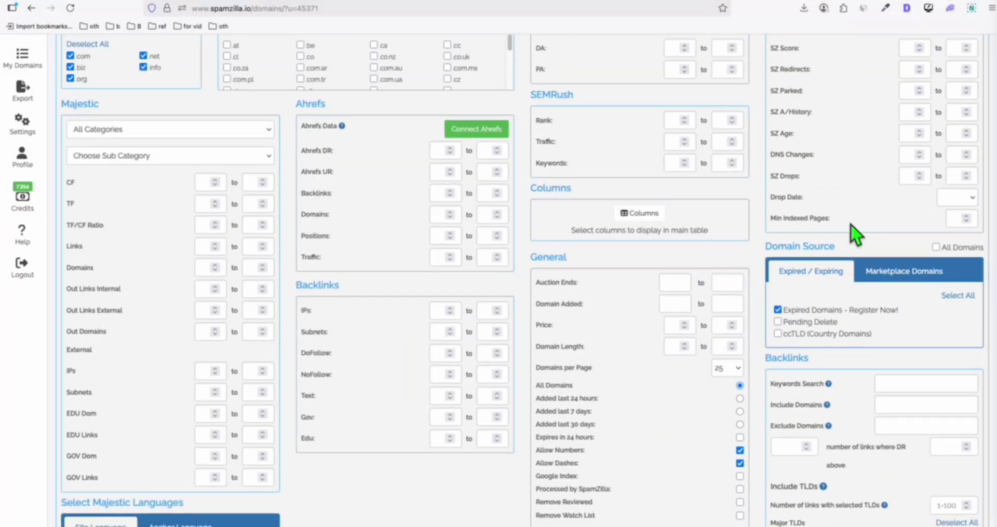
pyautogui.scroll(3, 852, 251)
pyautogui.click(804, 91)
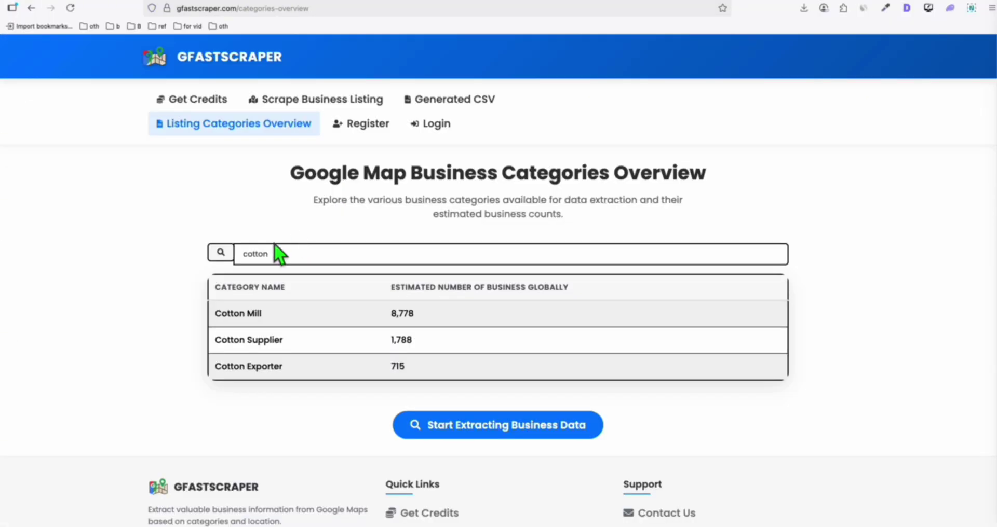
# Step: Search GFastScraper categories for 'jewel' and select cityclubdirectory.com in SpamZilla's list
pyautogui.click(236, 252)
pyautogui.hotkey('ctrl', 'a')
pyautogui.write('jewel')
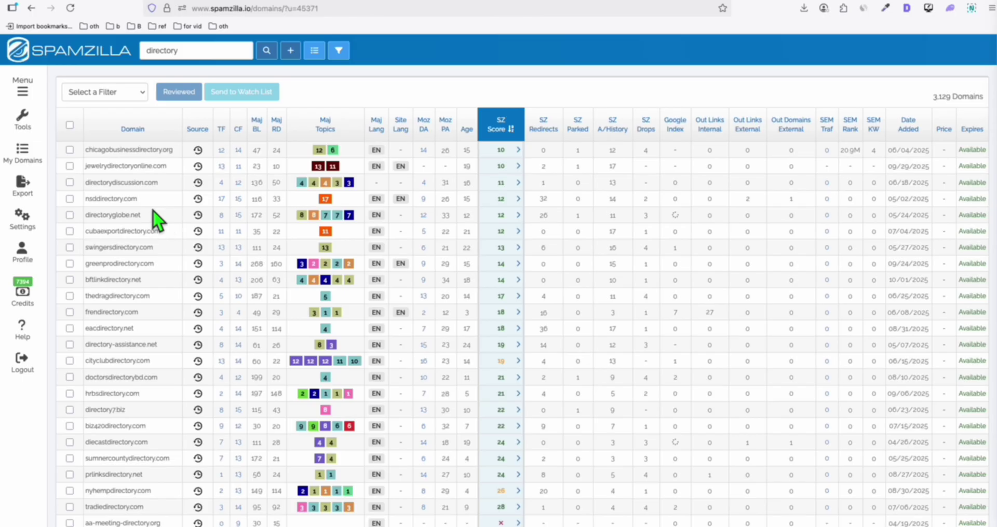
pyautogui.scroll(-3, 154, 247)
pyautogui.moveTo(141, 223); pyautogui.dragTo(86, 223)
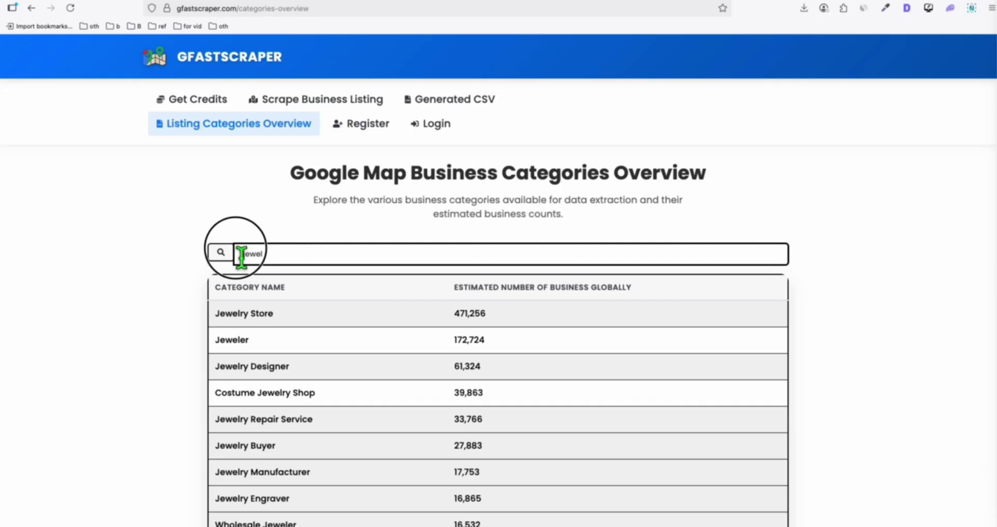
# Step: Search GFastScraper categories for 'club' and mark the Club category (186,314 businesses)
pyautogui.doubleClick(242, 255)
pyautogui.write('club')
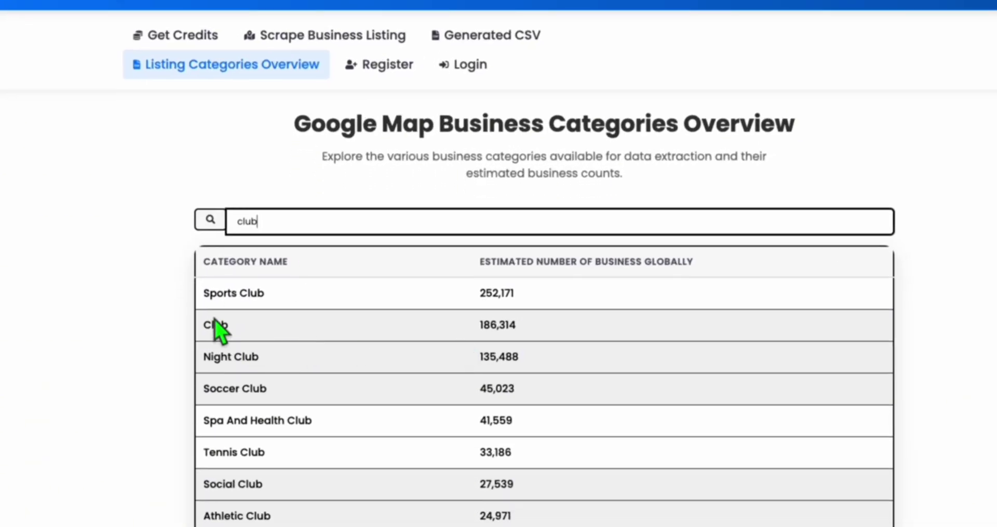
pyautogui.doubleClick(214, 322)
pyautogui.moveTo(264, 357); pyautogui.dragTo(193, 359)
pyautogui.scroll(-2, 207, 358)
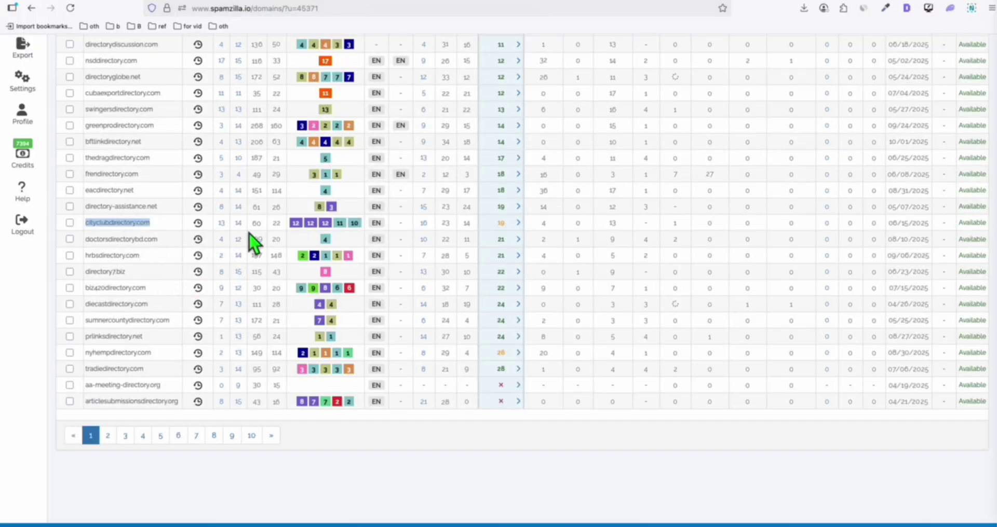
# Step: Confirm on Namecheap that cityclubdirectory.com is available at $9.98/yr, then return to SpamZilla
pyautogui.scroll(3, 440, 244)
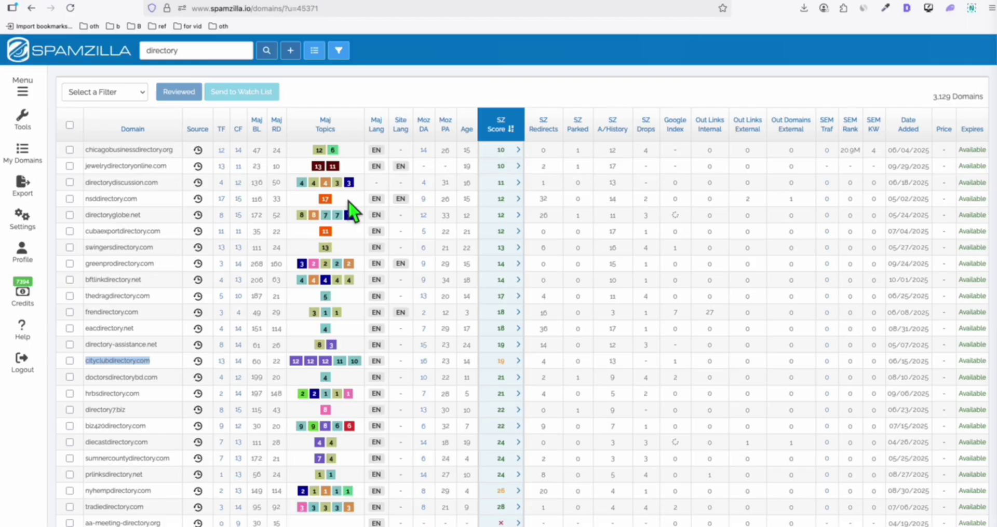
pyautogui.scroll(-1, 351, 249)
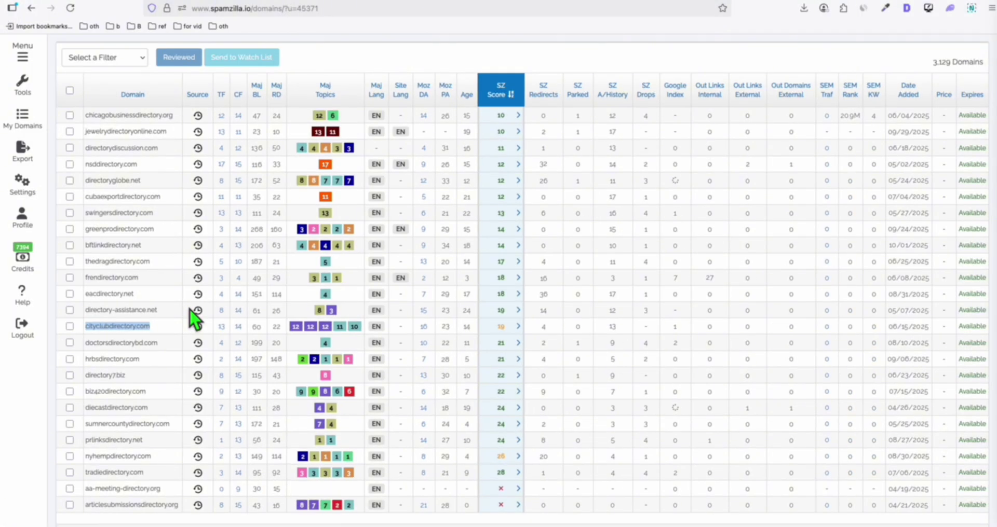
pyautogui.click(156, 327)
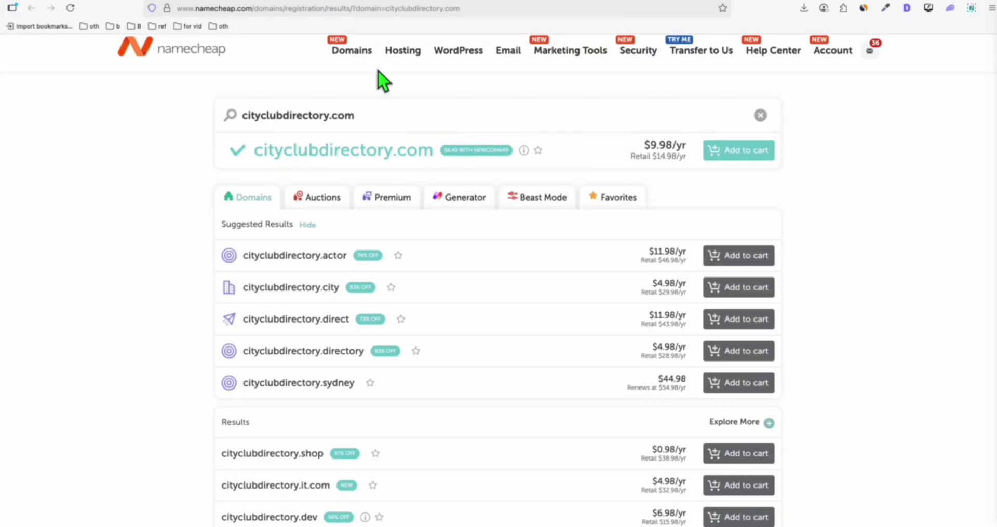
pyautogui.click(312, 3)
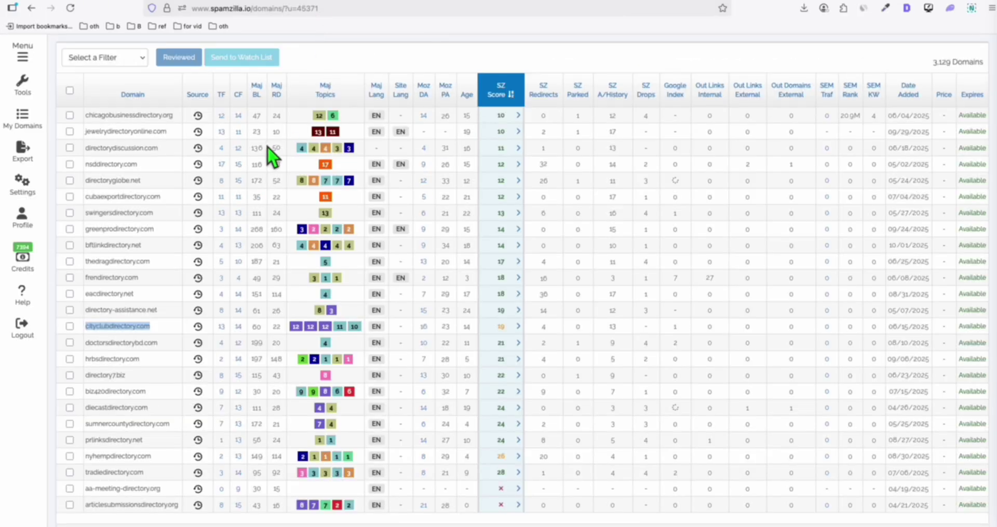